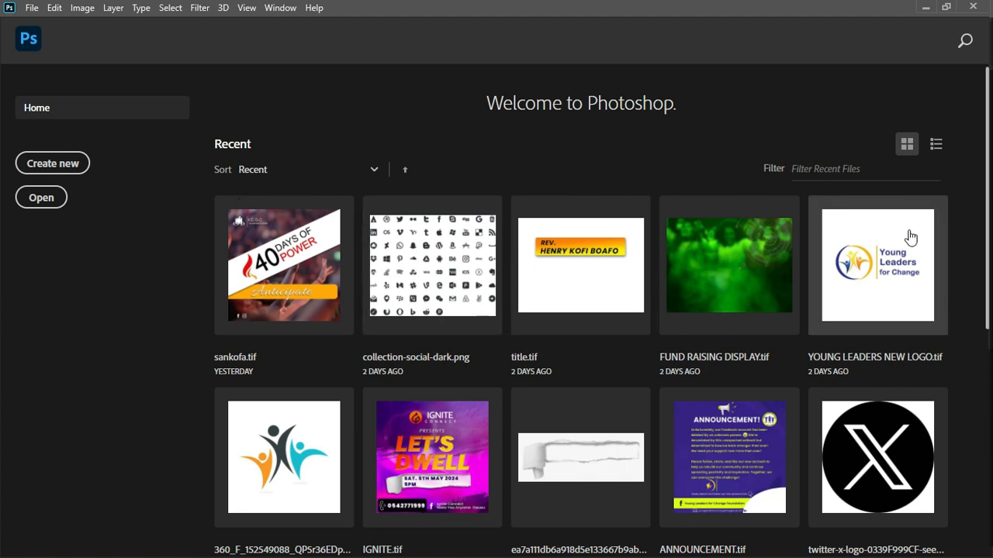
- Start a new document and browse the blank Print presets
scroll(589, 349, down, 3)
scroll(264, 279, up, 3)
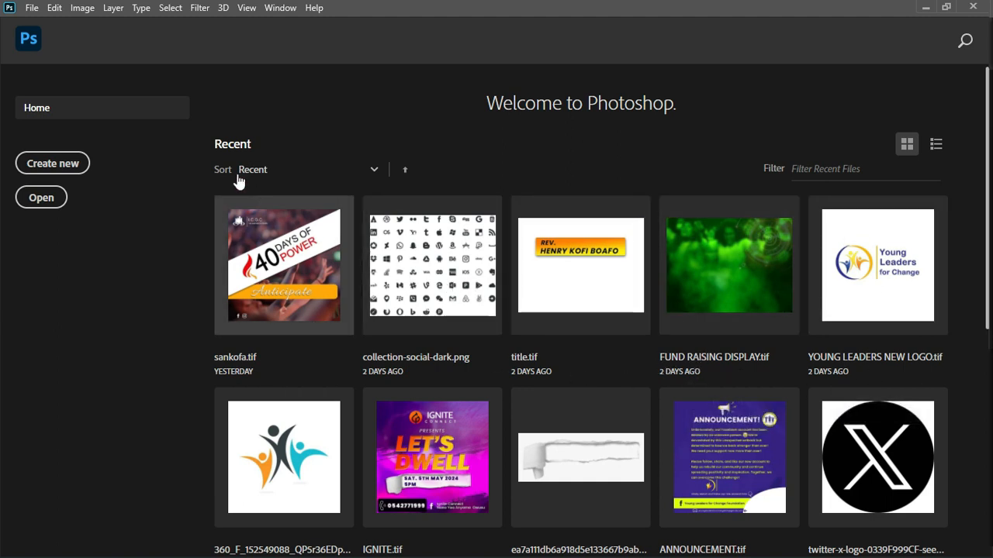
click(49, 164)
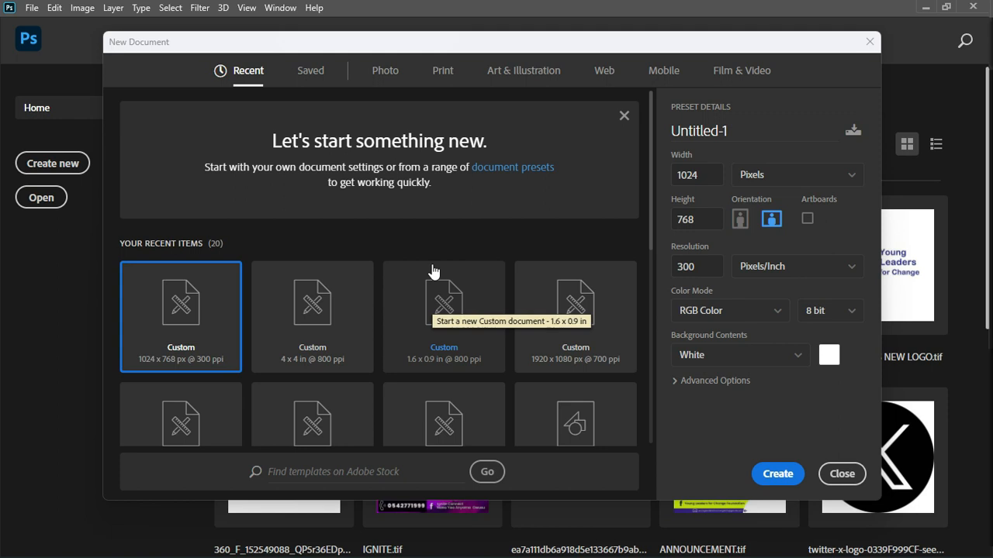
click(446, 73)
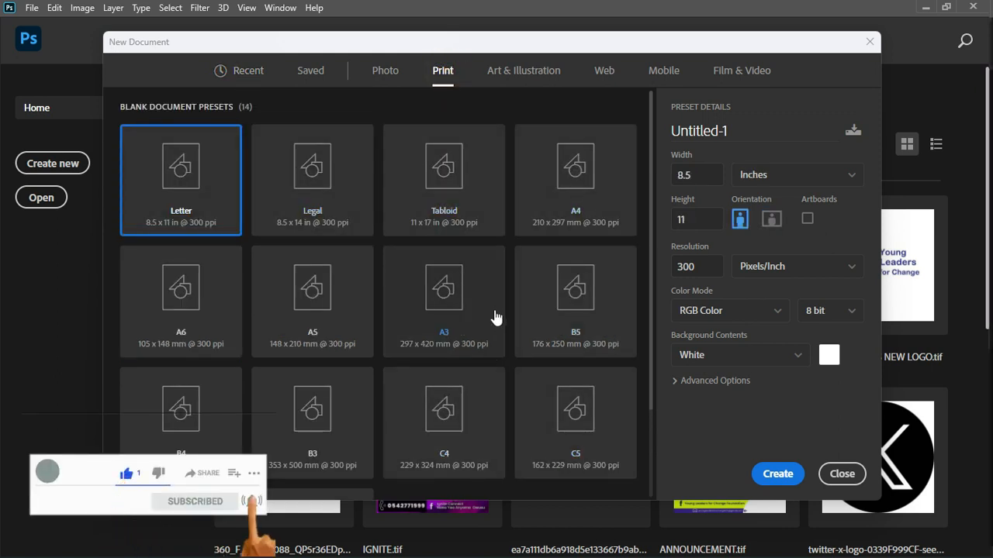
scroll(496, 317, down, 3)
scroll(494, 317, up, 3)
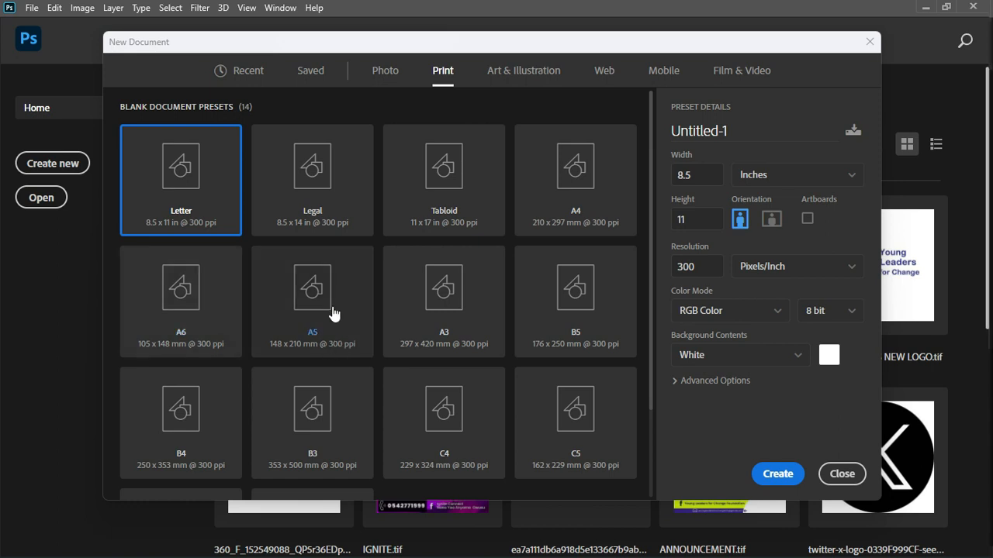
scroll(434, 286, down, 3)
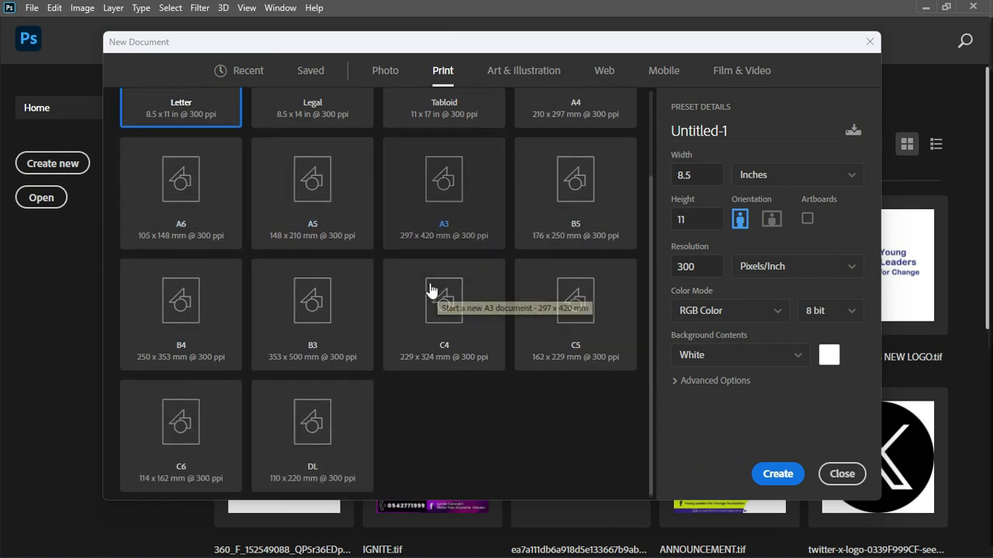
scroll(431, 290, up, 3)
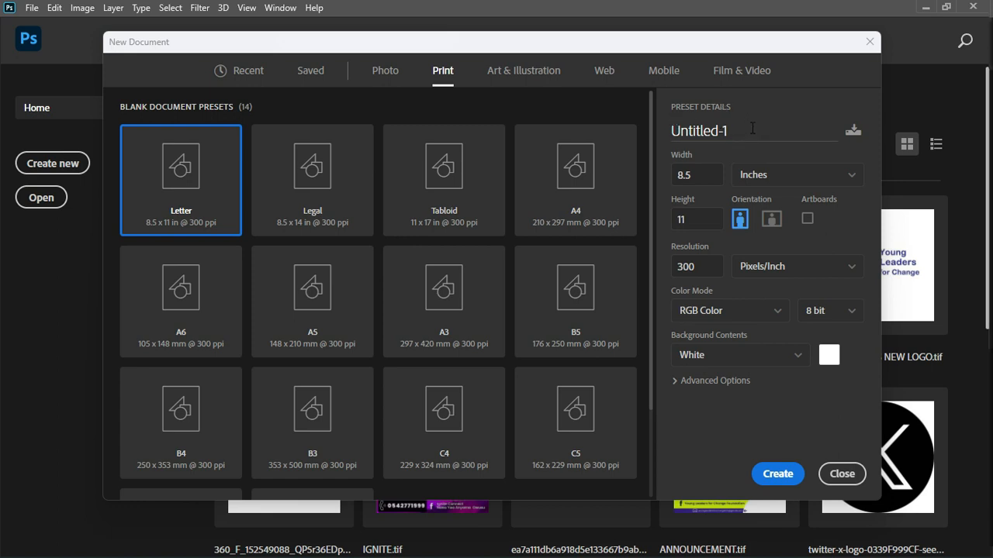
- Set the new document to 4 inches wide by 4 inches high at 800 pixels/inch
click(763, 128)
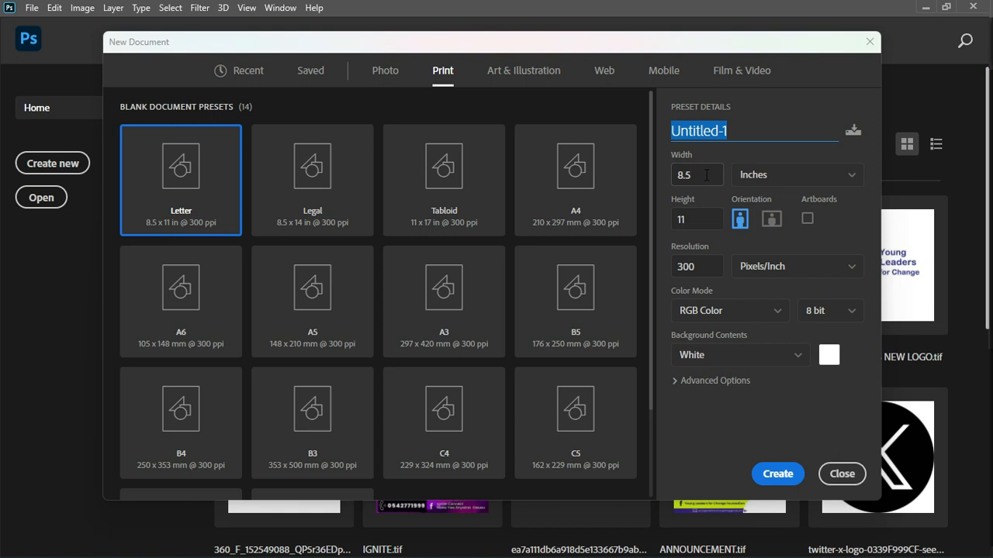
click(707, 175)
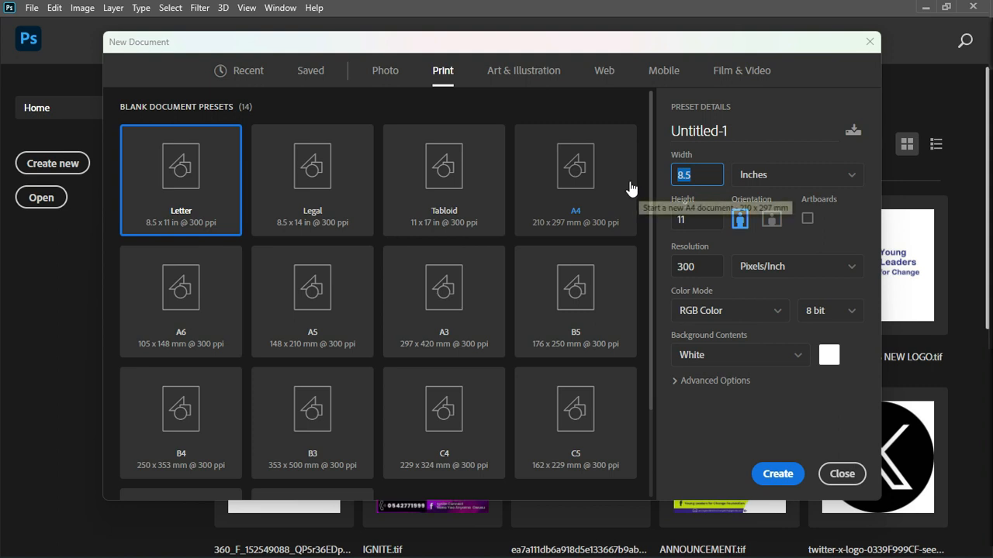
key(Up)
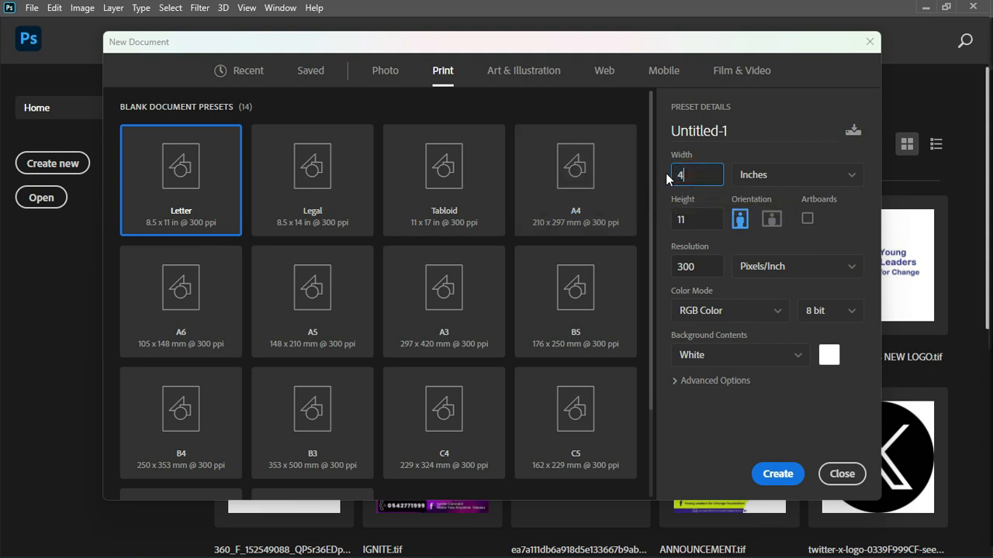
key(Tab)
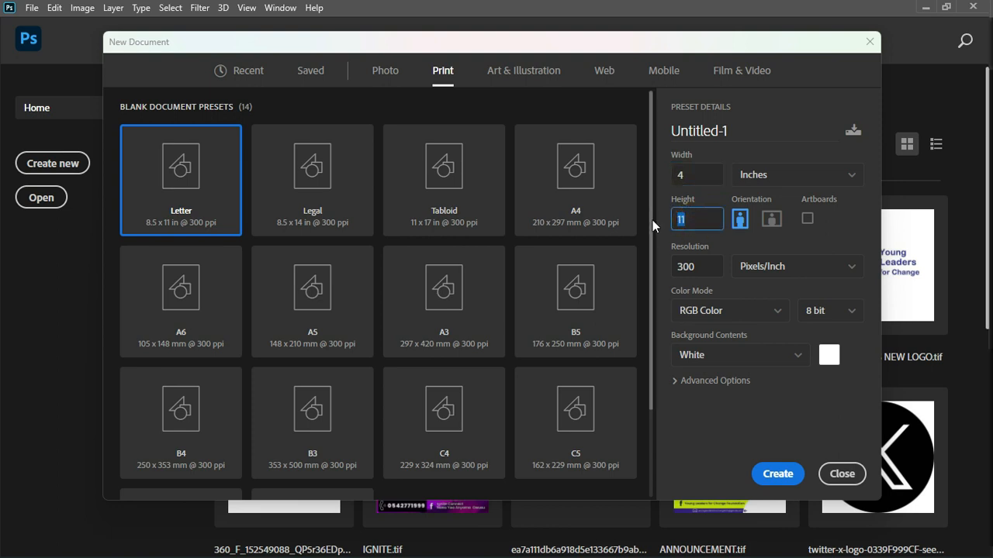
text(4)
drag(692, 265, 665, 263)
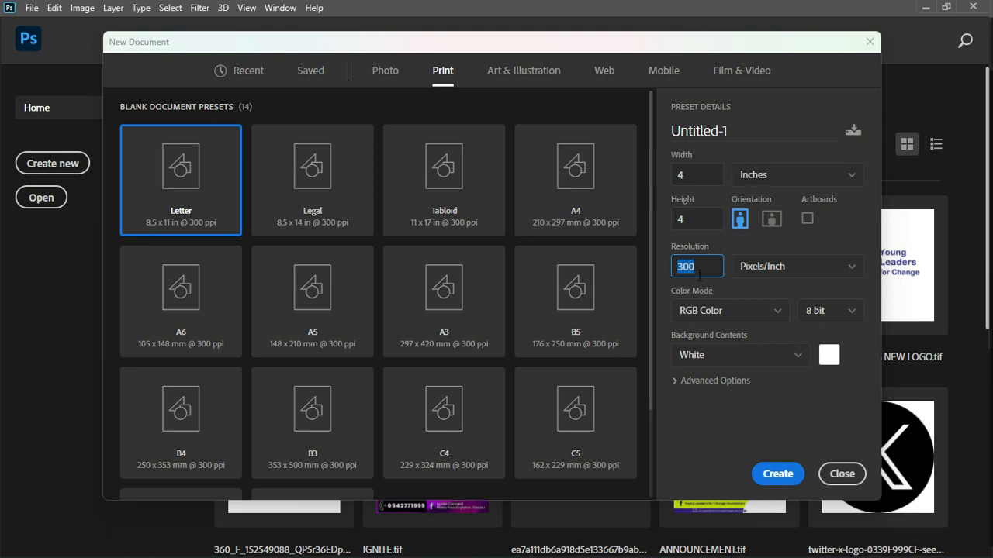
text(800)
- Switch the document's color mode to CMYK Color and back to RGB Color
click(777, 314)
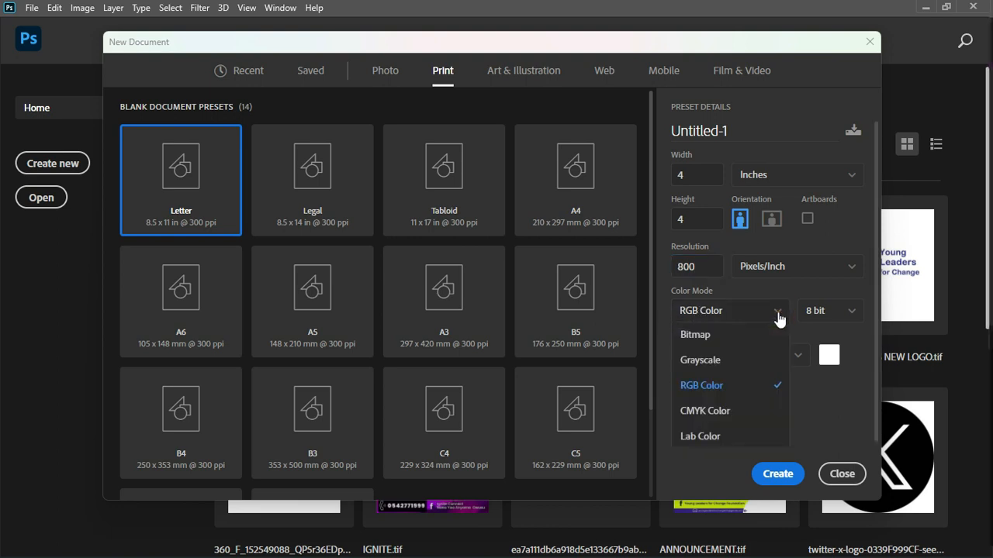
click(706, 410)
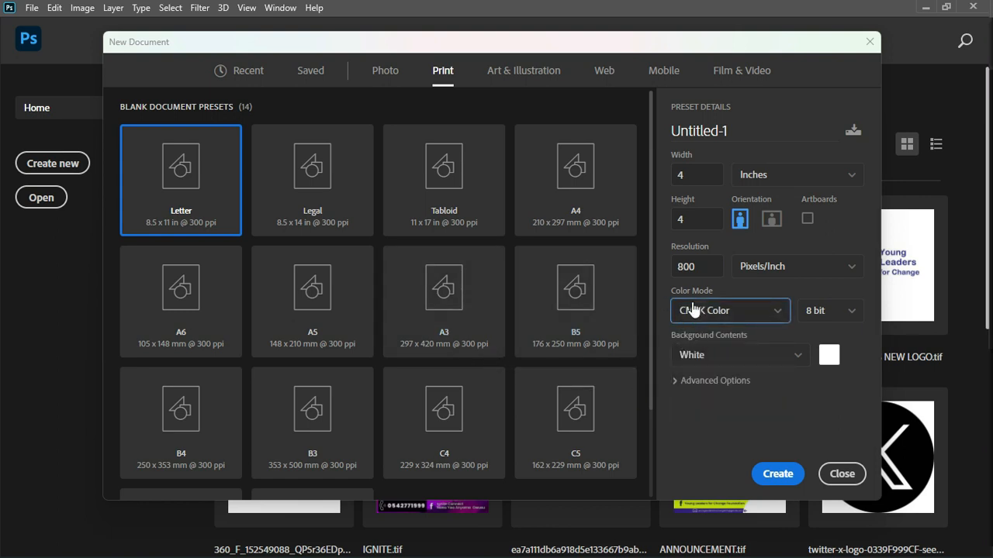
click(764, 317)
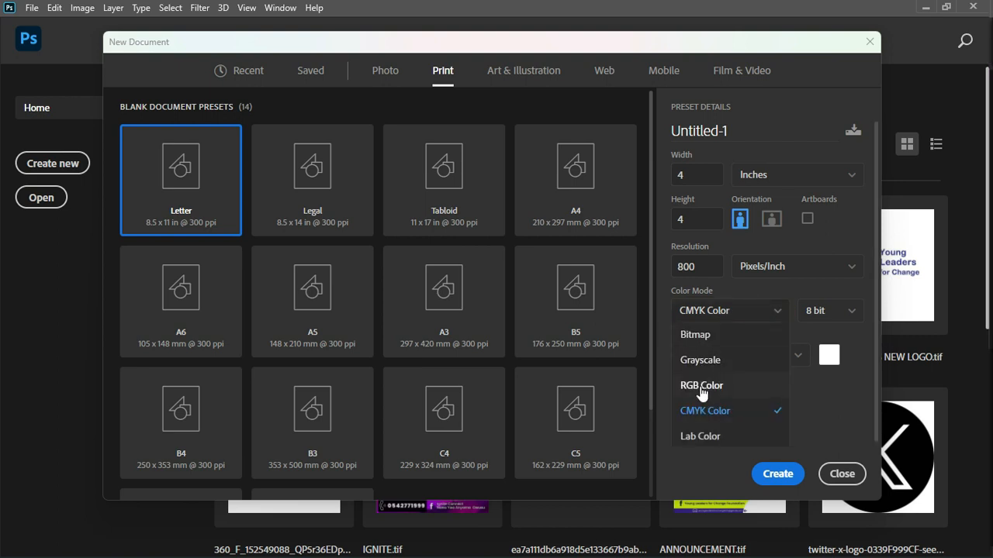
click(701, 388)
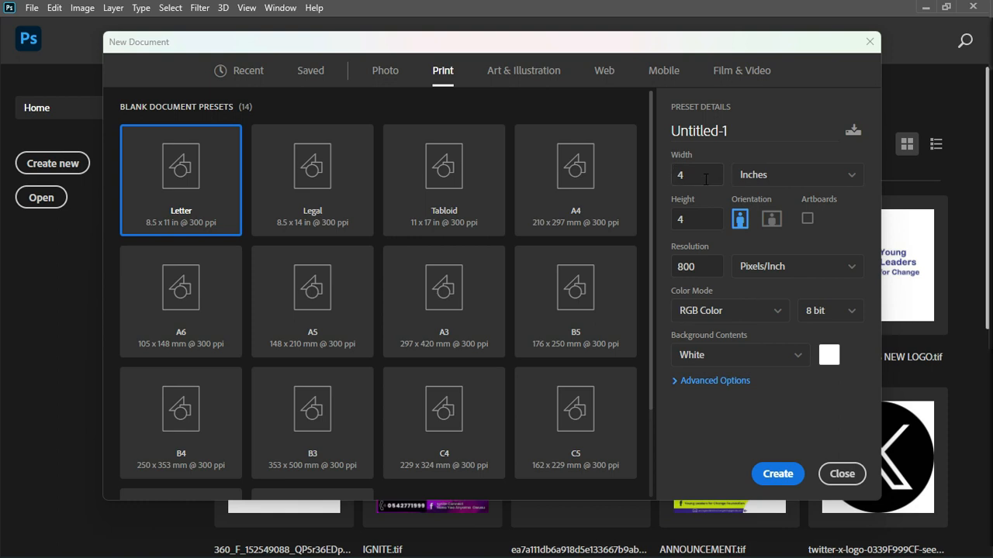
- Review the height and resolution, and create the document with the entered settings
click(696, 219)
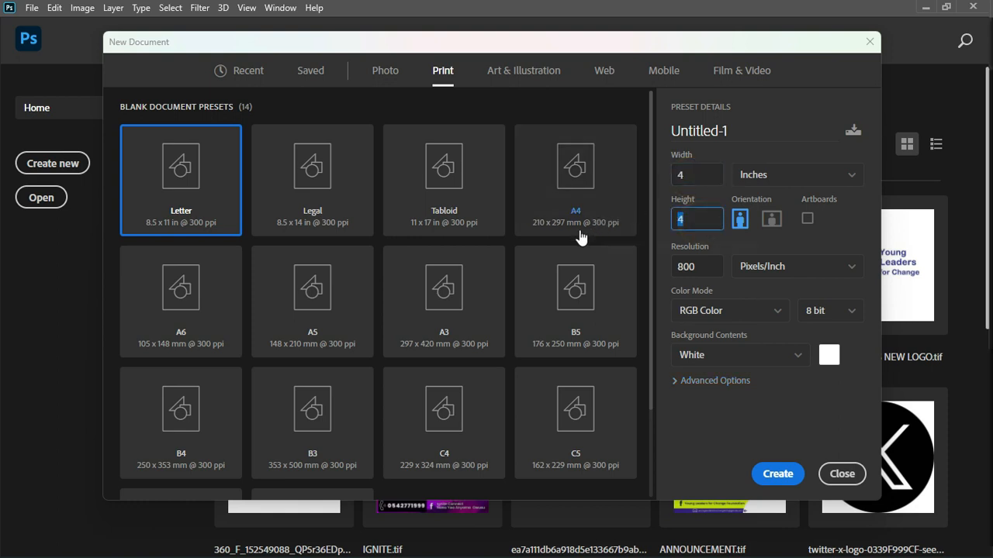
click(711, 266)
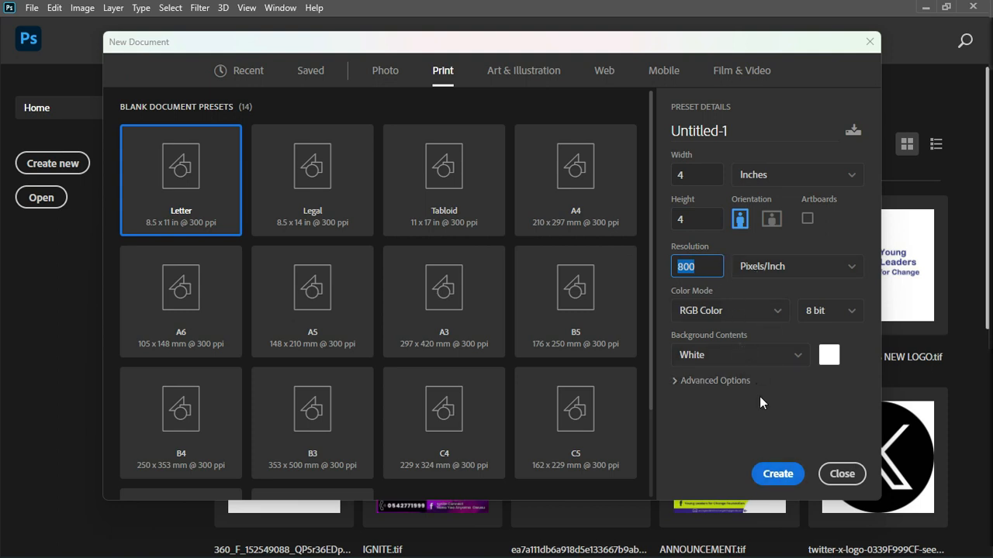
click(781, 474)
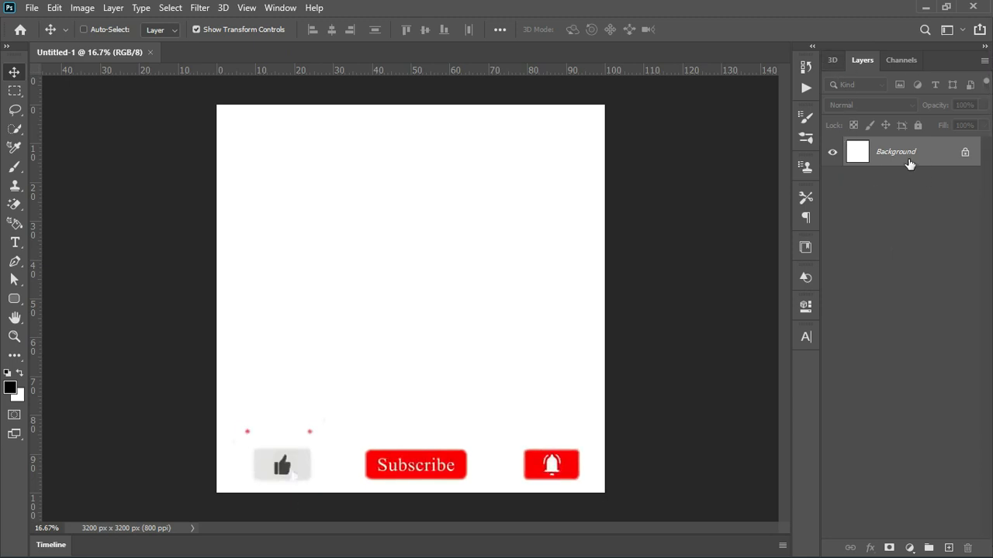
click(830, 62)
click(862, 61)
click(902, 61)
click(862, 60)
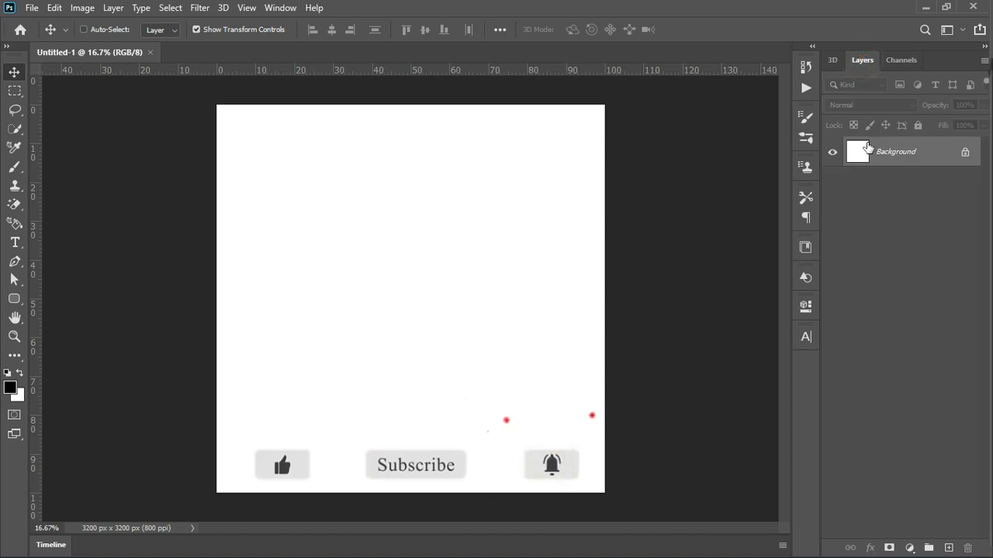
click(860, 65)
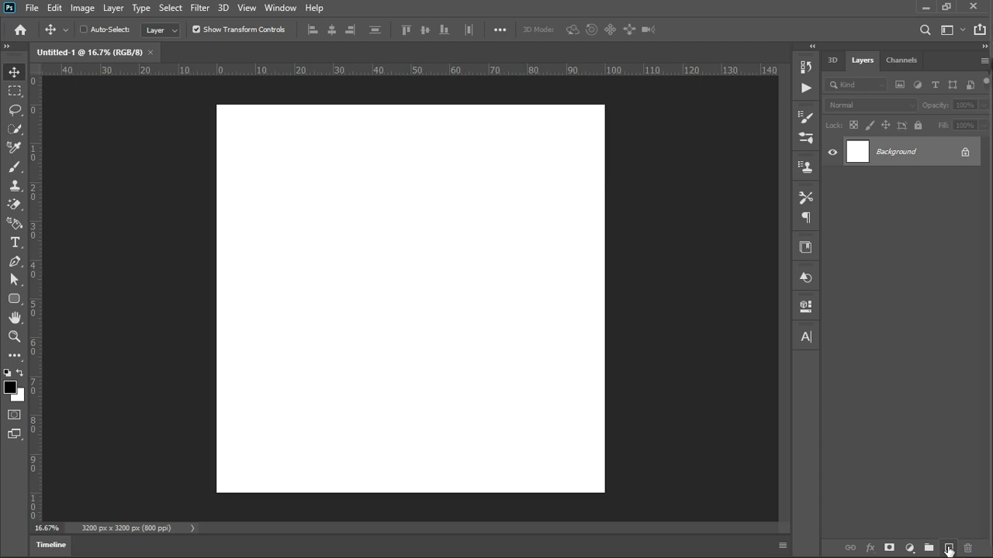
- Add a new empty layer and unlock the Background layer
click(949, 549)
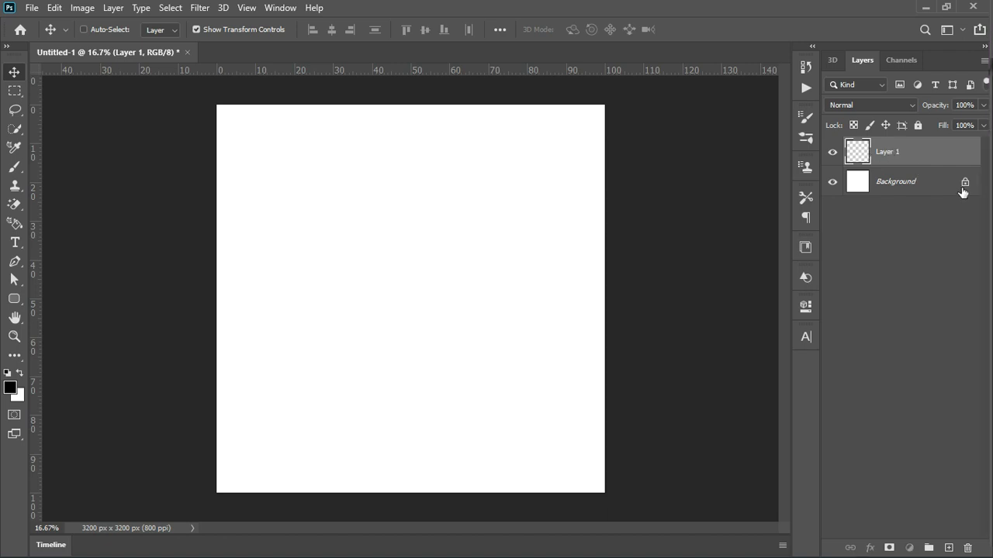
click(964, 183)
- Move the empty layer below the white layer and back above it
drag(874, 151, 896, 197)
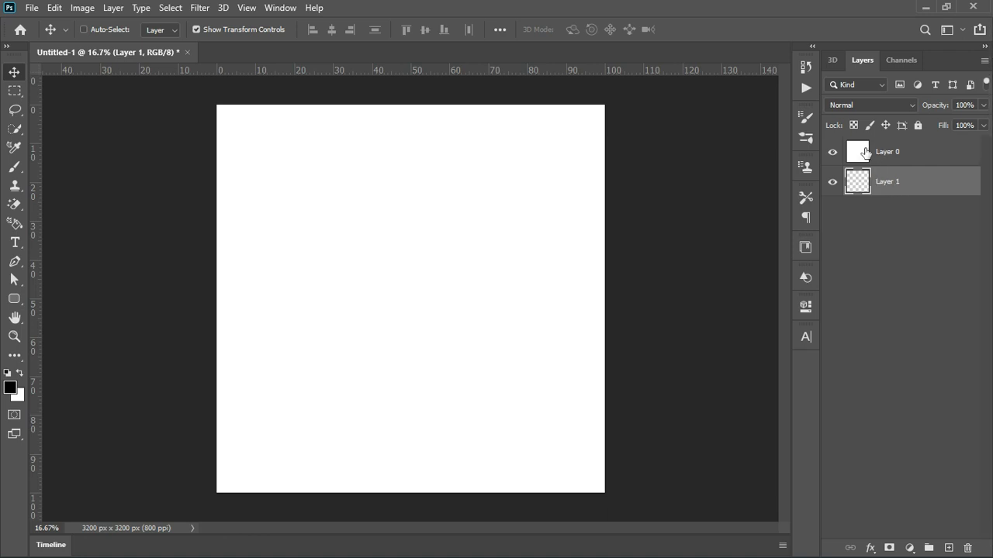
drag(898, 190, 892, 149)
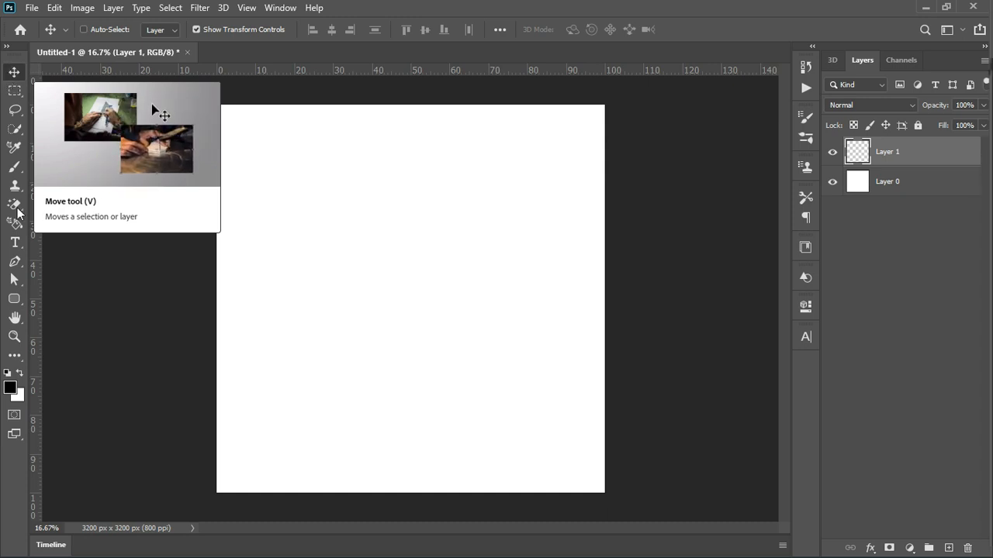
- Draw a black rounded rectangle about 1373 by 1181 px with a 10 px radius in the canvas's upper-left area
click(14, 299)
drag(276, 186, 442, 329)
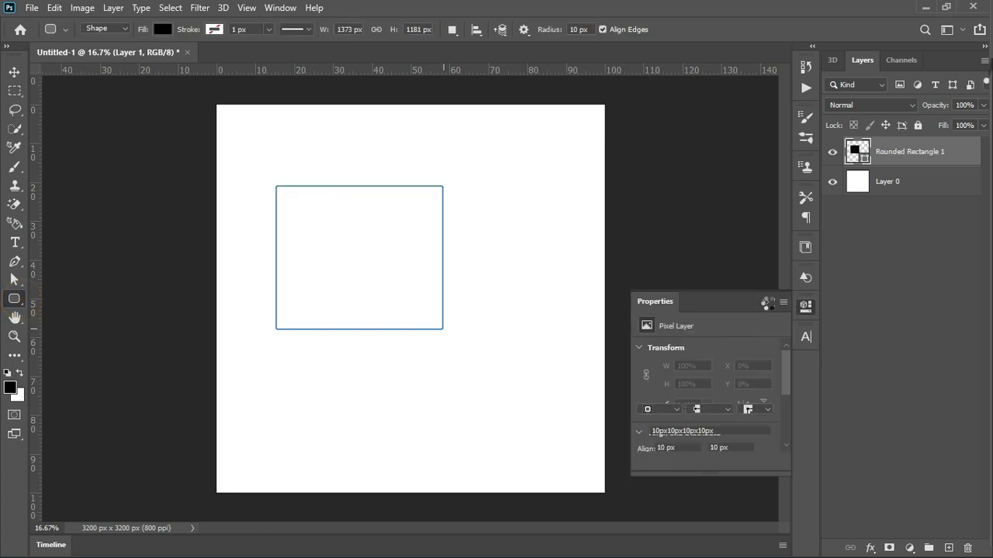
click(766, 303)
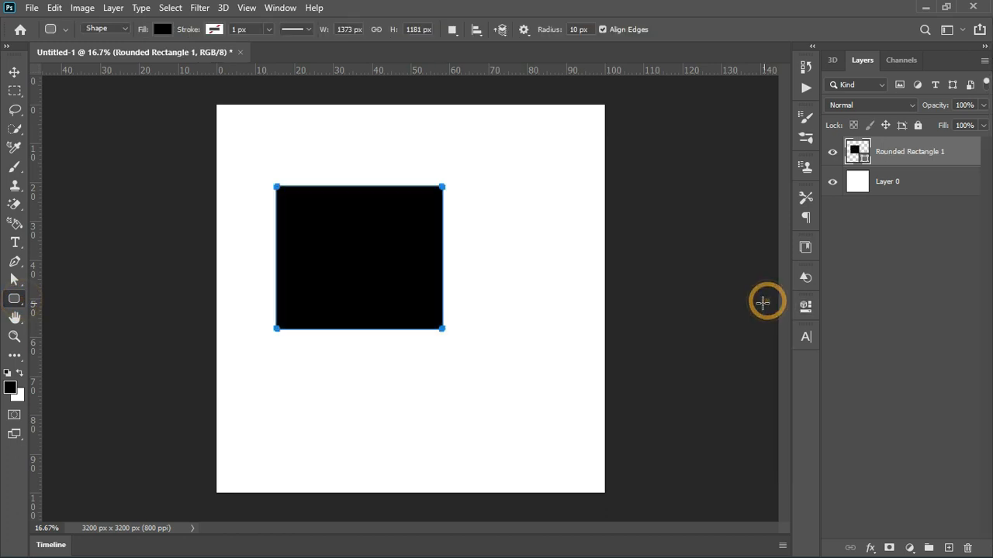
- Move the black rounded rectangle around the canvas with the Move tool
click(13, 71)
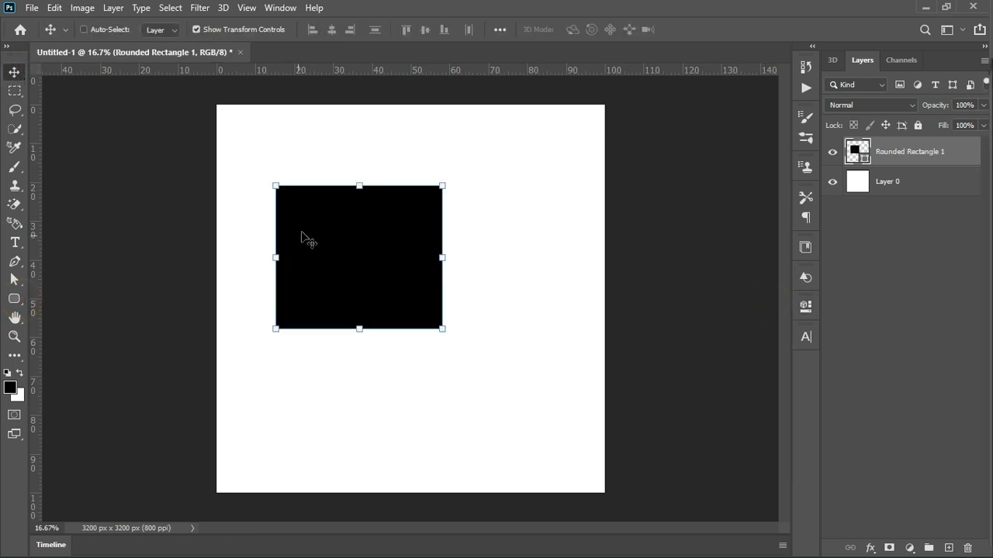
drag(337, 234, 296, 293)
drag(253, 237, 370, 245)
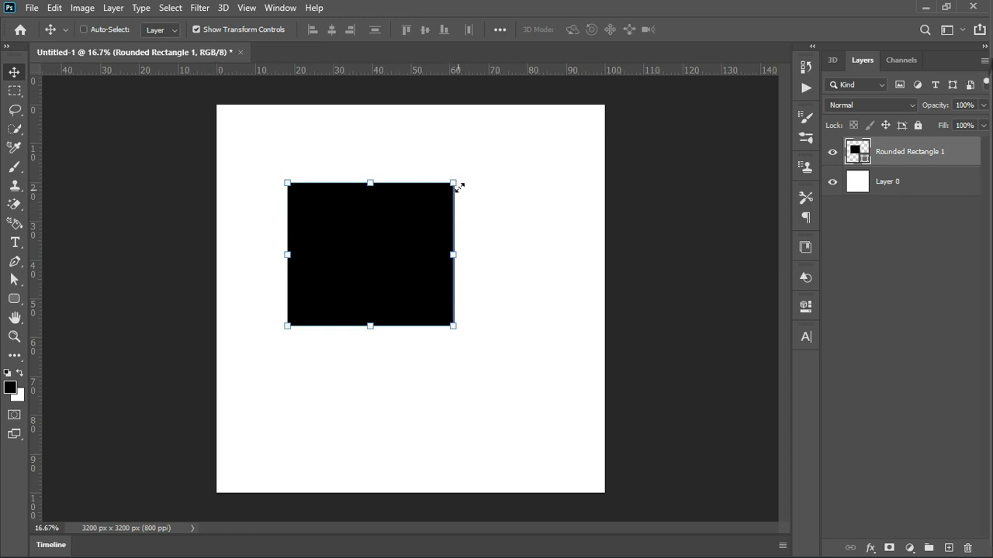
- Try resizing the black rounded rectangle from its corner and side handles, and cancel the transform
drag(455, 184, 544, 220)
drag(381, 327, 473, 284)
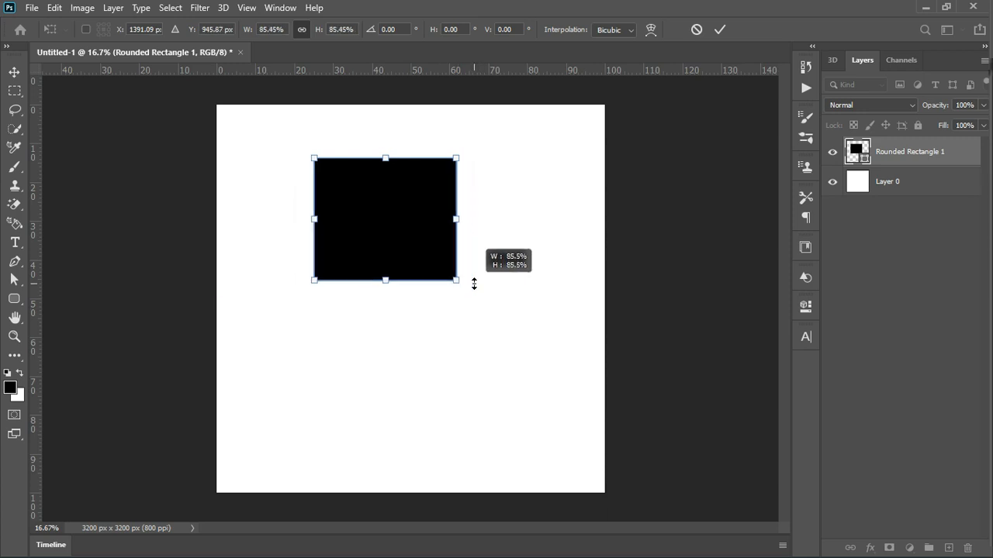
mouse_move(314, 219)
mouse_down()
mouse_move(277, 219)
mouse_move(255, 206)
mouse_move(497, 225)
mouse_move(345, 234)
mouse_up()
click(697, 29)
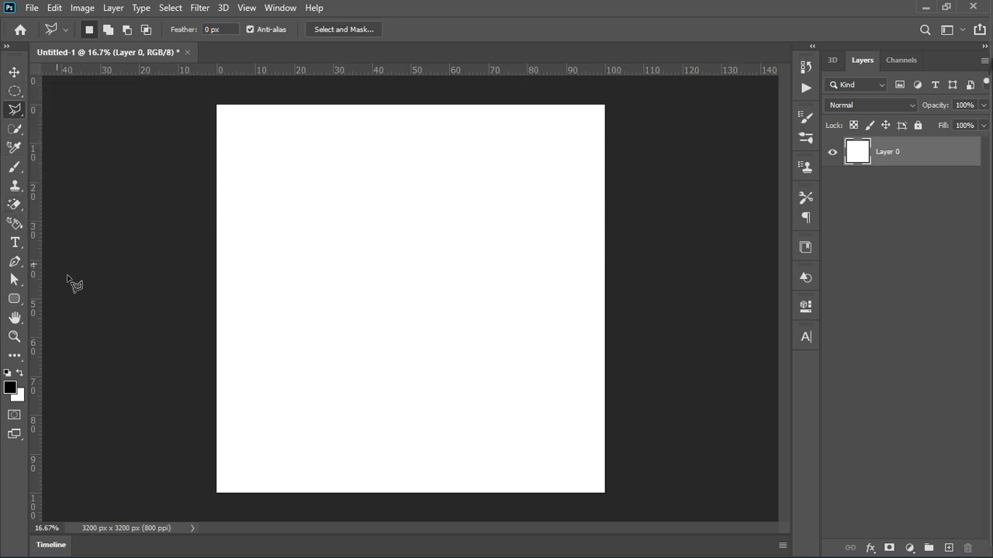
- Switch from the Elliptical to the Rectangular Marquee tool and try a Quick Selection stroke down the canvas
key(v)
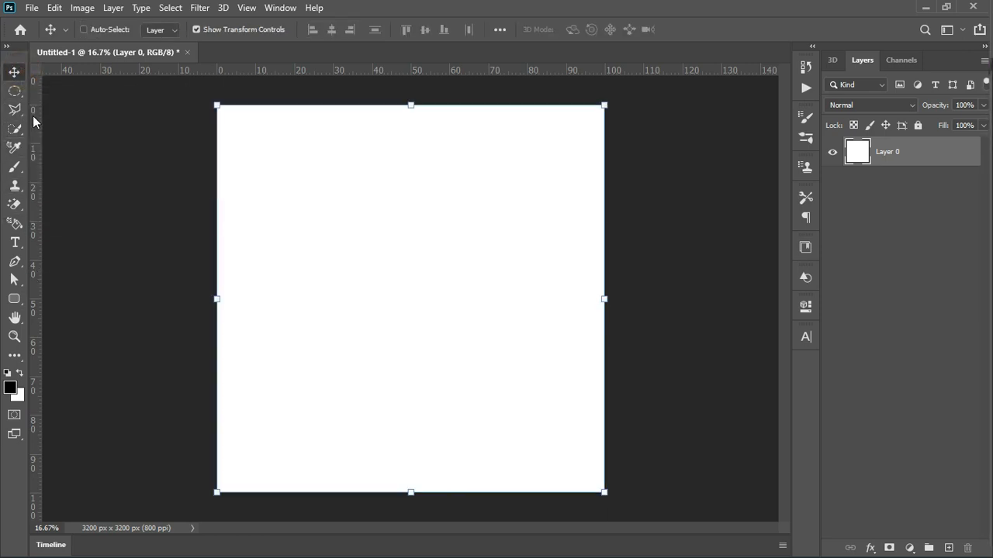
right_click(14, 95)
click(45, 89)
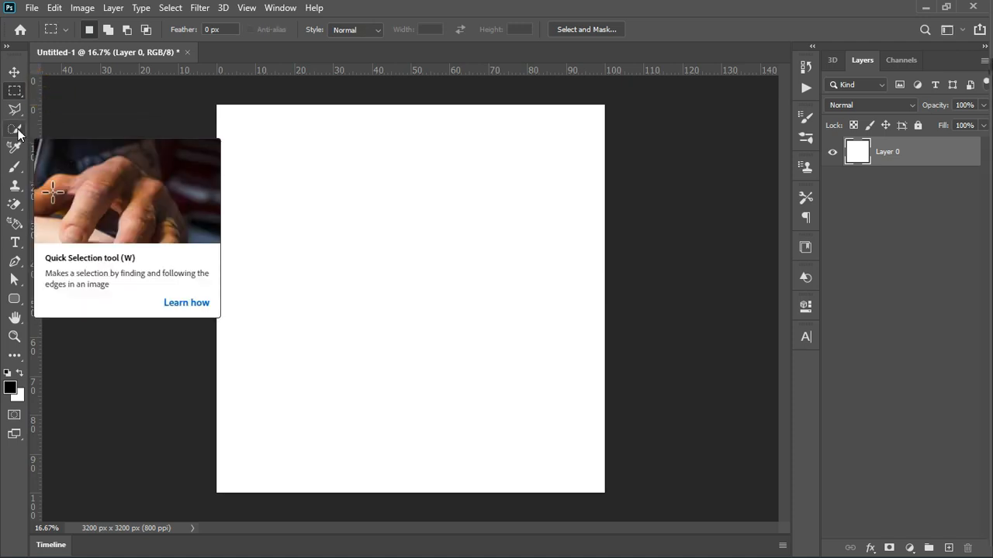
click(15, 130)
mouse_move(346, 170)
mouse_down()
mouse_move(474, 309)
mouse_move(526, 418)
mouse_move(421, 408)
mouse_up()
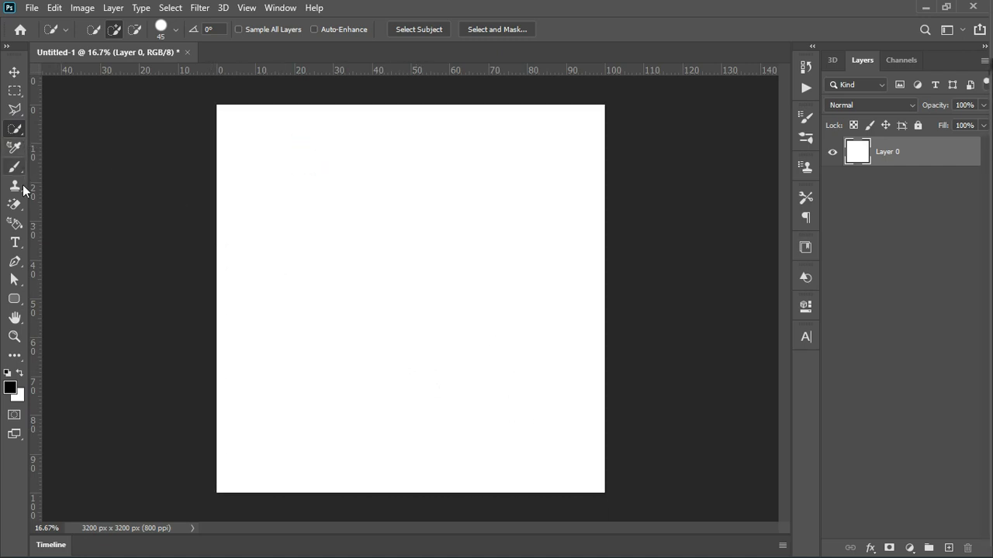
click(14, 242)
click(15, 298)
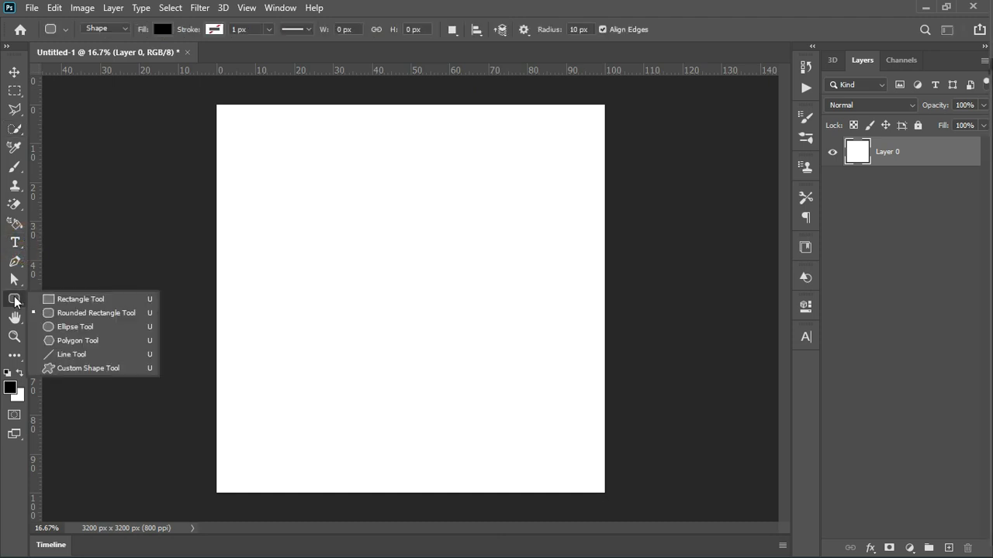
click(22, 302)
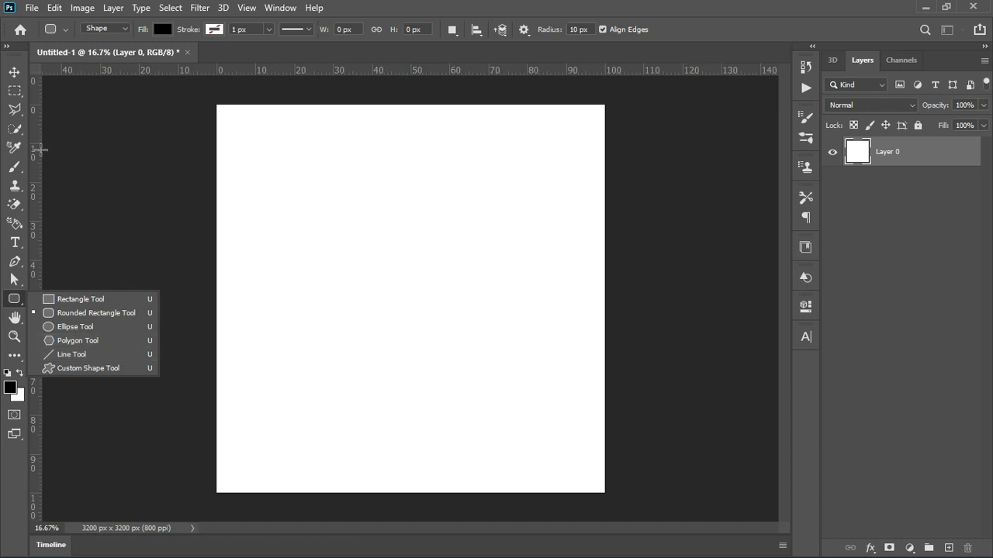
click(14, 73)
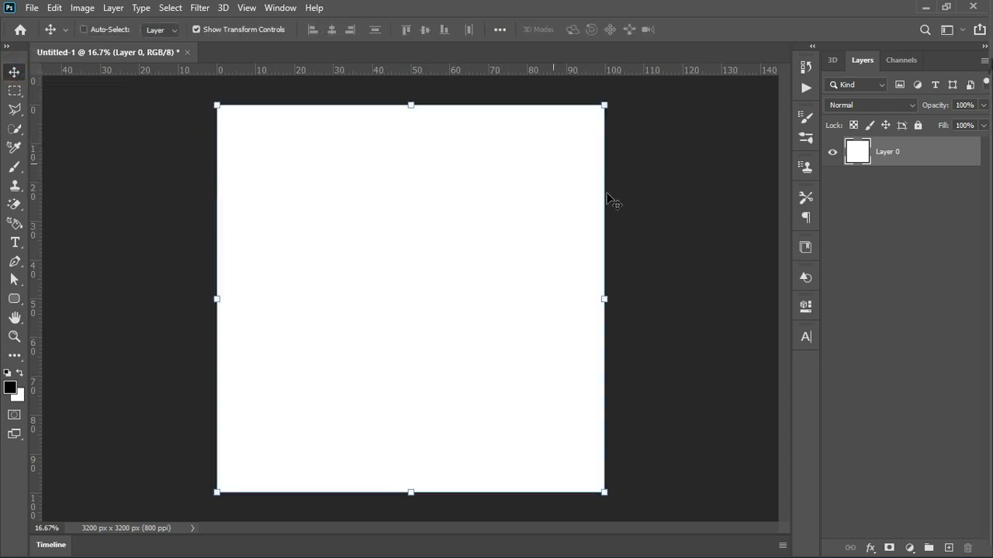
- Draw a black rectangle about 2590 by 1271 px across the canvas's upper half with the Rectangle tool
click(886, 205)
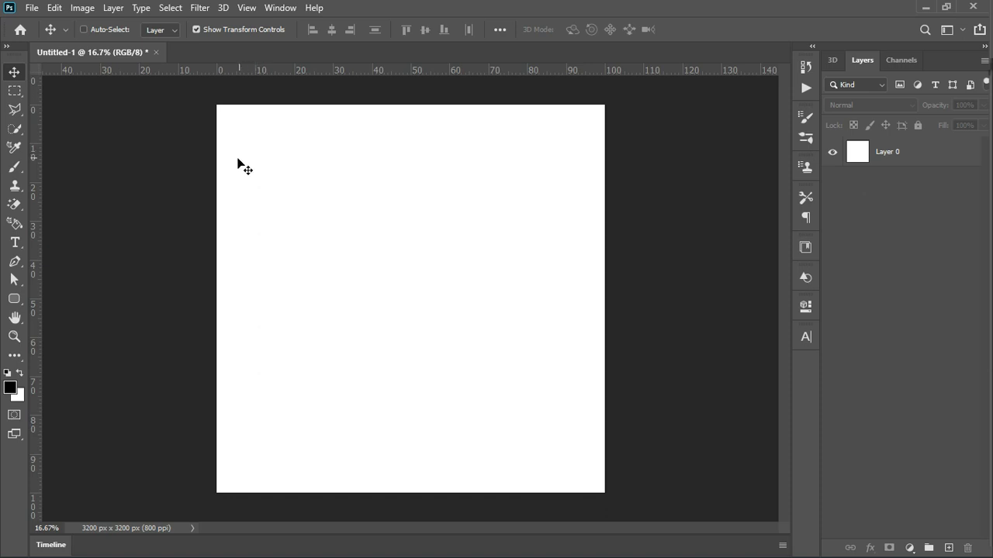
click(22, 306)
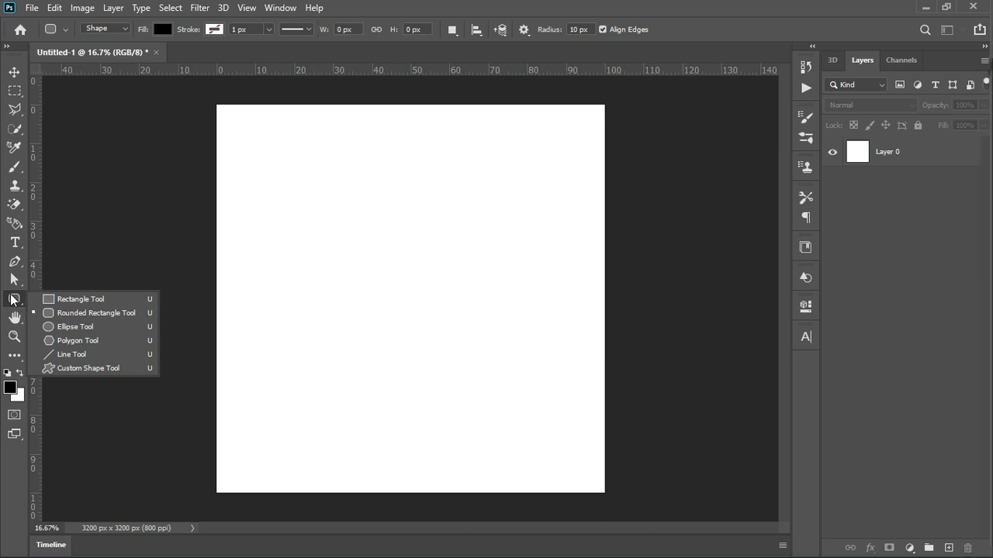
click(55, 300)
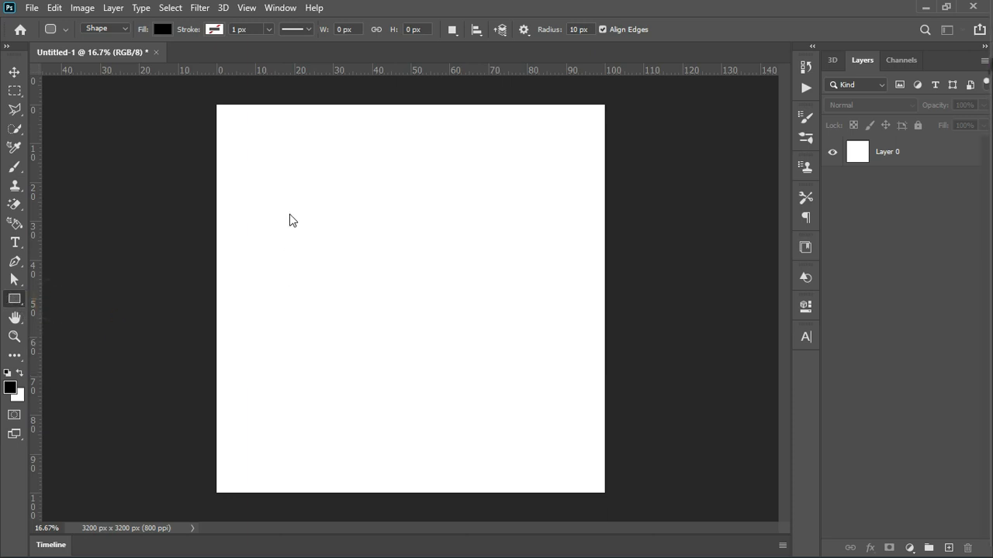
drag(259, 150, 573, 304)
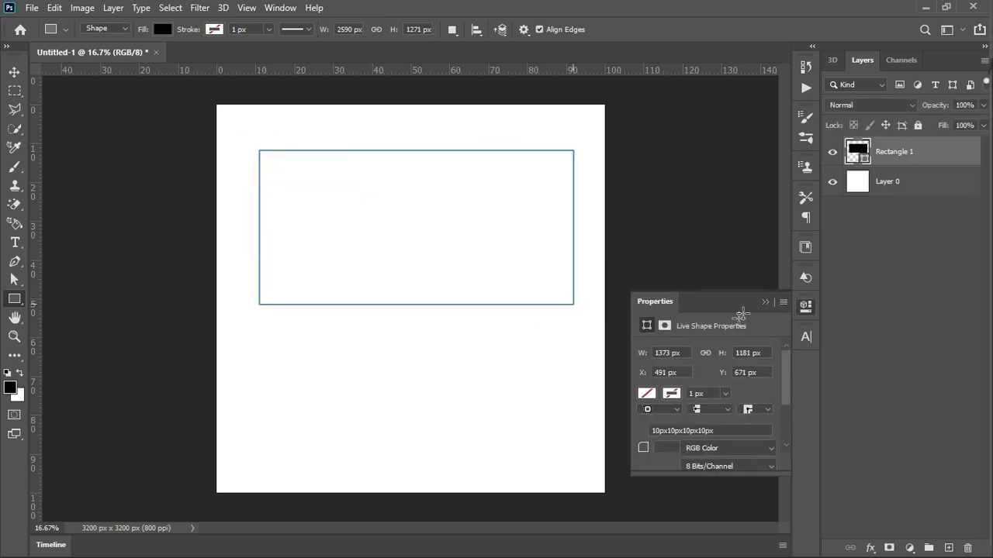
click(763, 303)
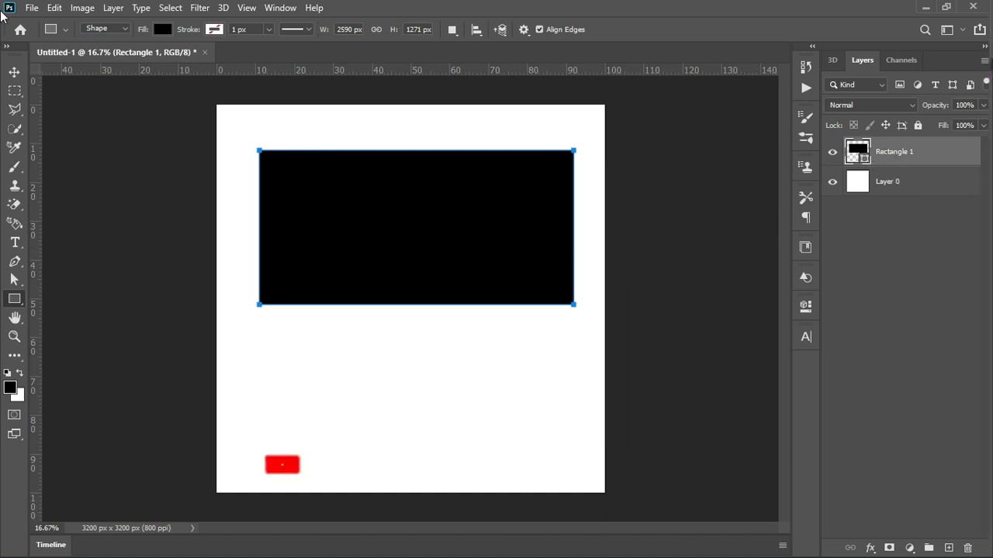
- Move the black rectangle and the white Layer 0 around the canvas with the Move tool, selecting each layer in turn
key(v)
drag(432, 246, 432, 220)
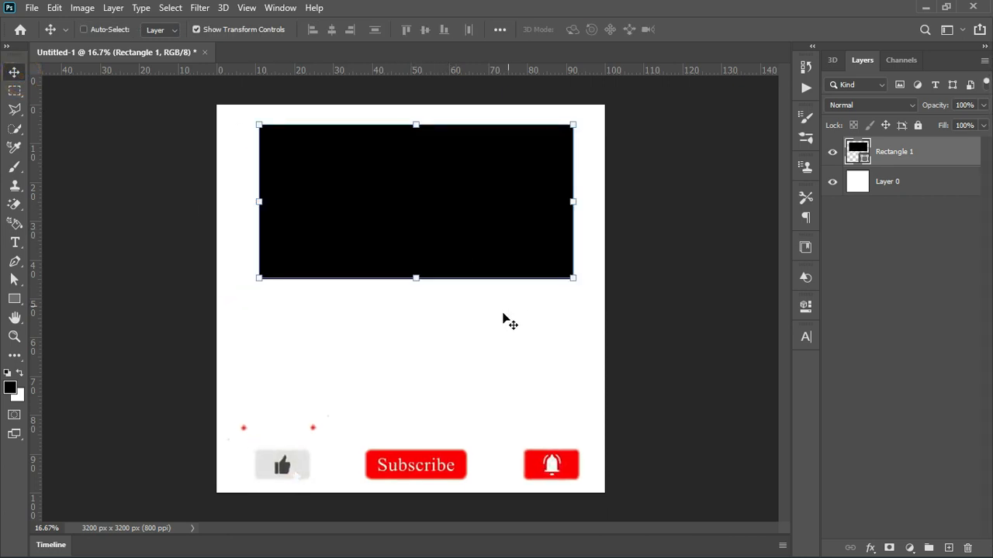
click(905, 183)
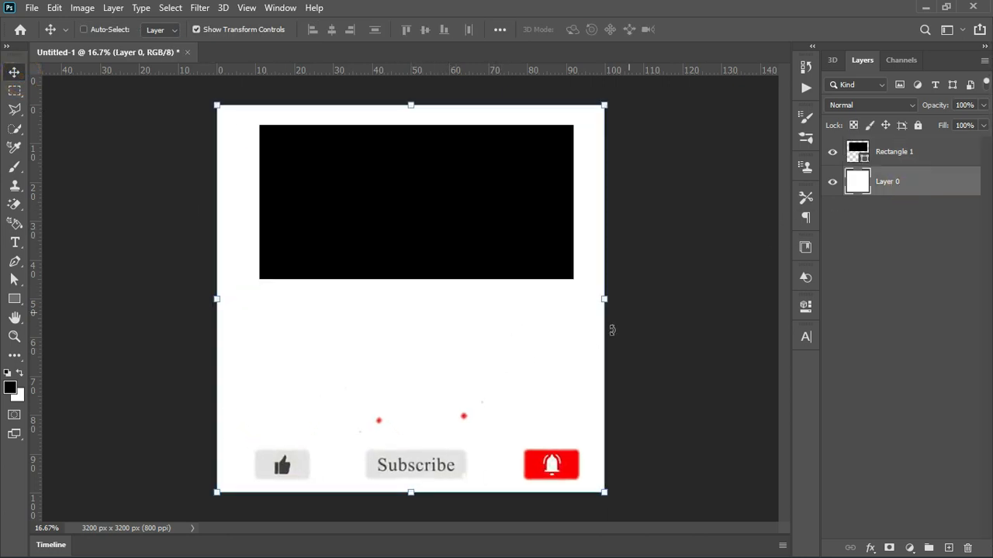
click(877, 159)
mouse_move(439, 198)
mouse_down()
mouse_move(456, 198)
mouse_move(452, 217)
mouse_up()
click(898, 183)
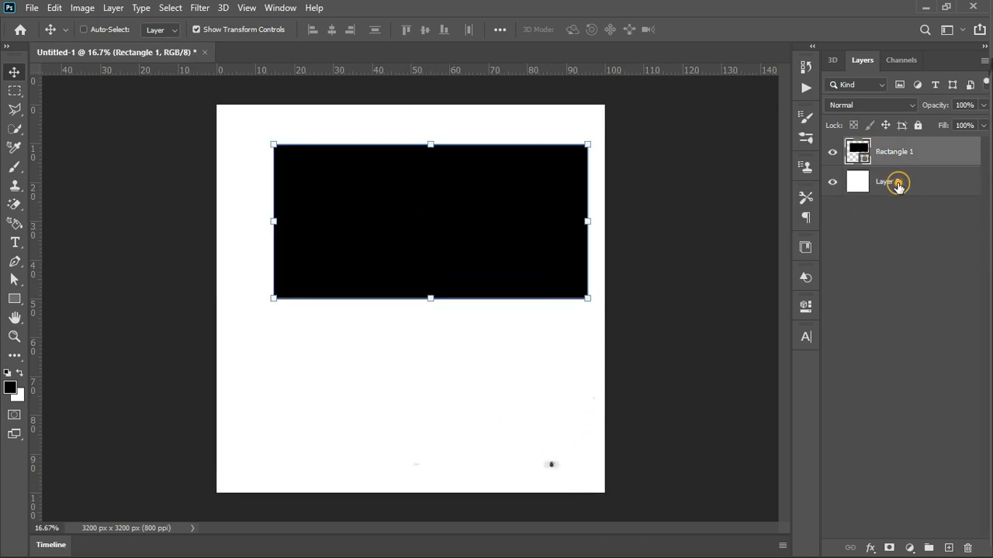
mouse_move(520, 326)
mouse_down()
mouse_move(457, 381)
mouse_move(499, 365)
mouse_move(533, 321)
mouse_move(525, 326)
mouse_up()
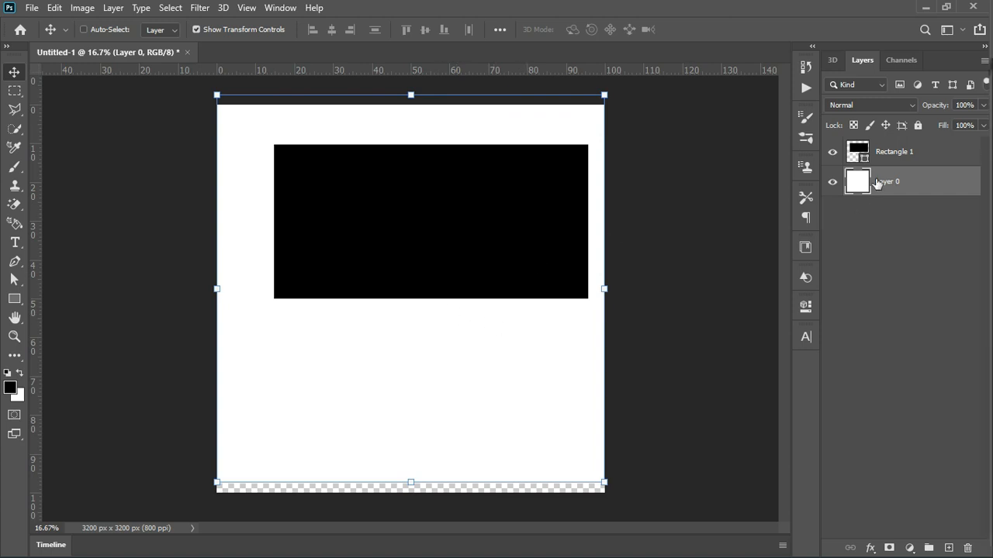
- Reorder the layers by placing Rectangle 1 below Layer 0 and returning it to the top of the stack
drag(884, 155, 877, 194)
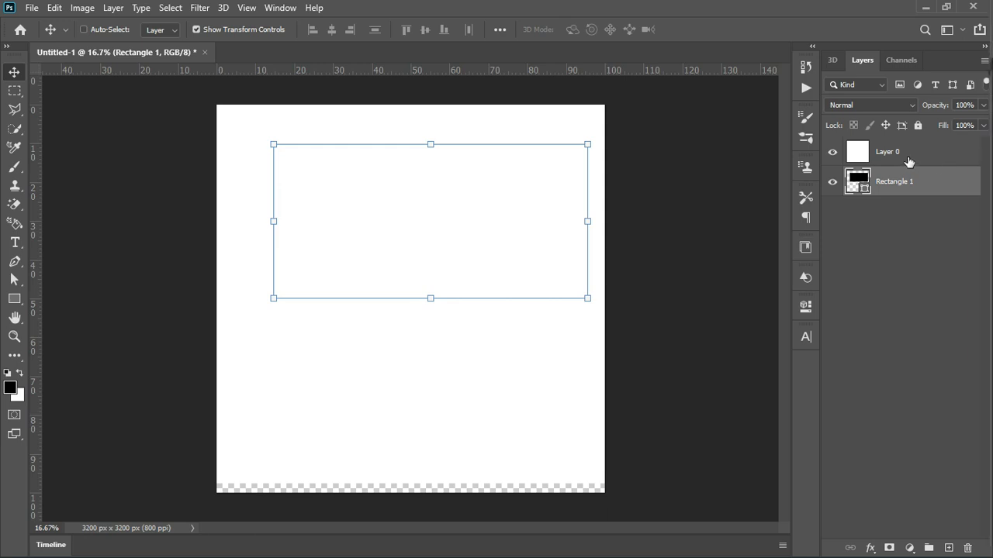
drag(891, 190, 891, 151)
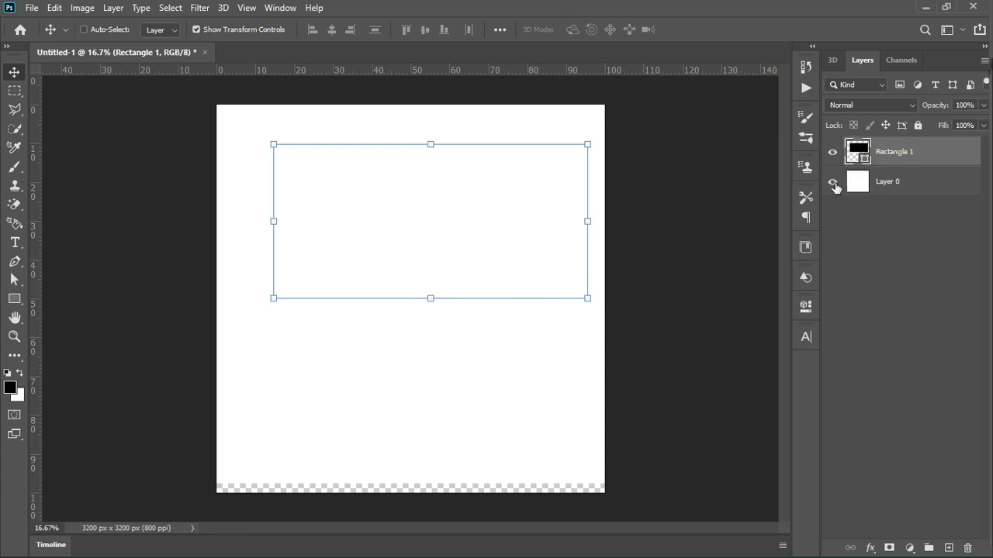
- Realign Layer 0 with the canvas and center the black rectangle horizontally in the canvas's upper half
drag(500, 228, 502, 187)
click(898, 180)
mouse_move(536, 333)
mouse_down()
mouse_move(532, 370)
mouse_move(543, 344)
mouse_up()
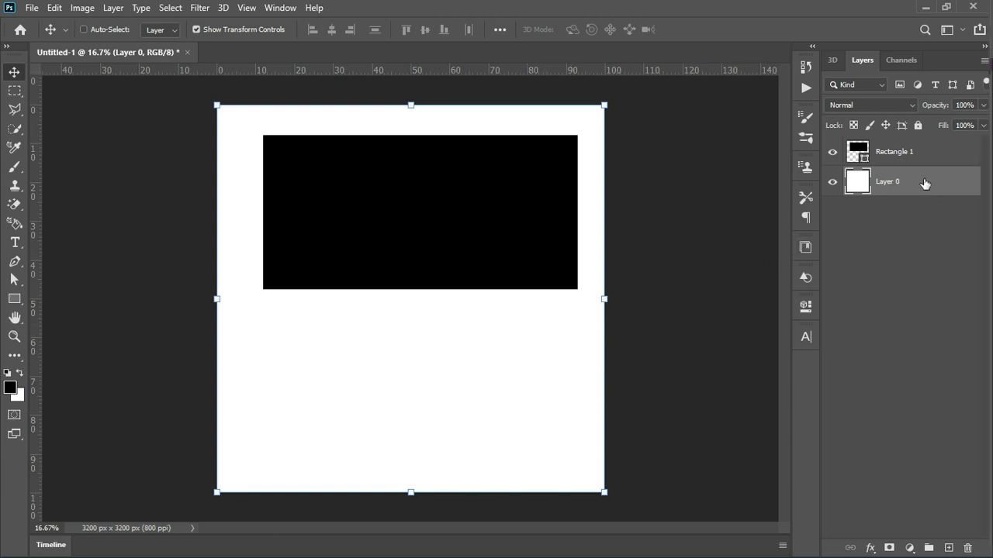
click(905, 159)
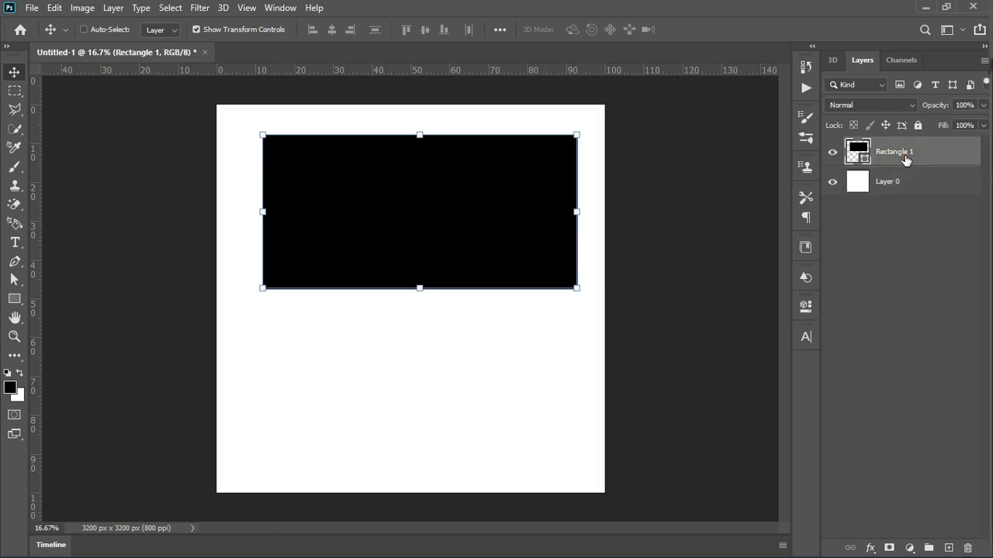
drag(427, 222, 419, 236)
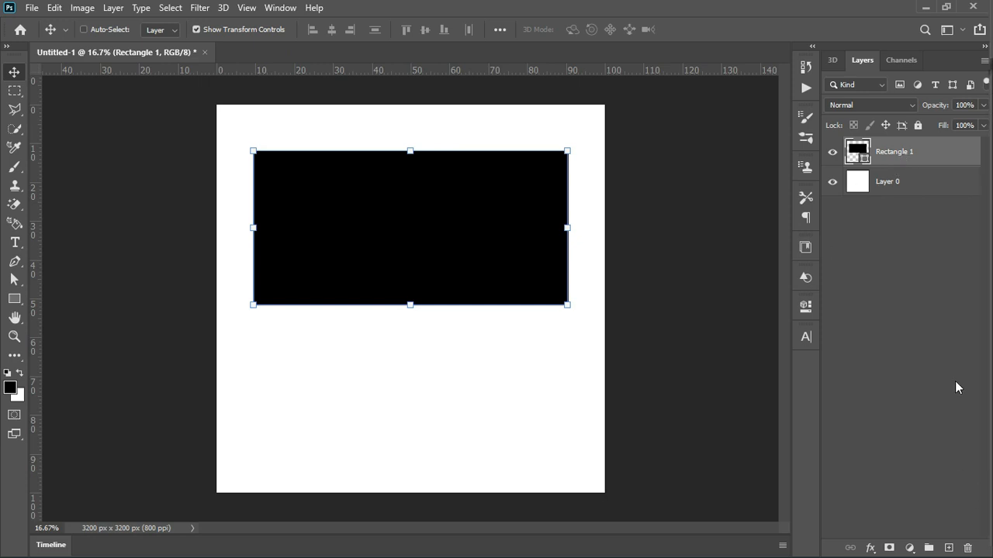
- Delete the Rectangle 1 layer
click(883, 152)
click(900, 164)
click(968, 549)
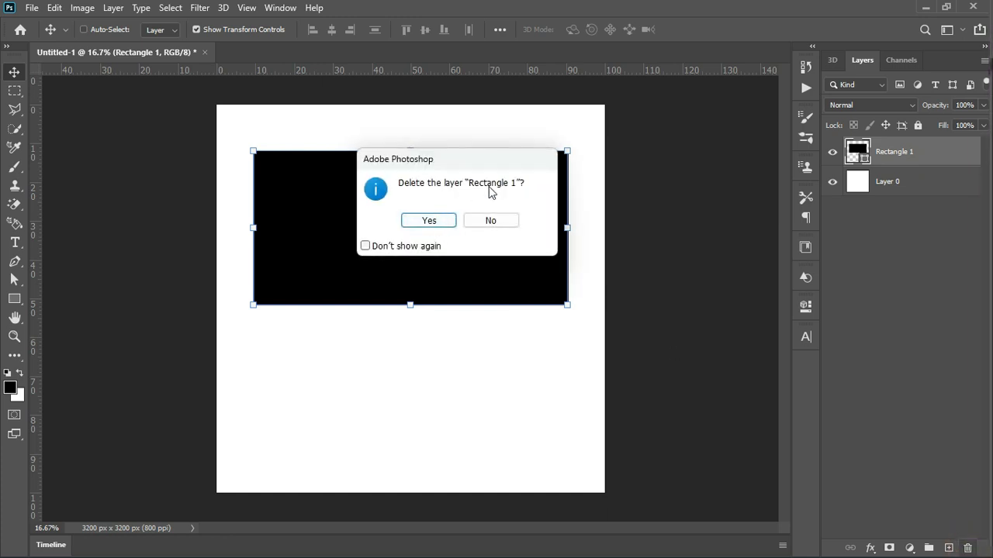
click(447, 225)
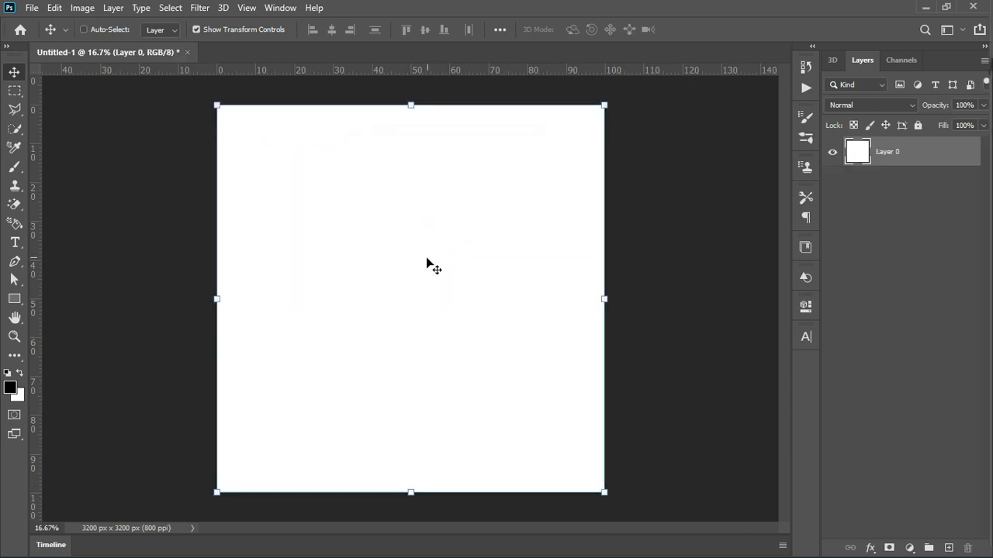
- Draw a black rectangle about 2422 by 804 px across the upper part of the canvas
click(16, 301)
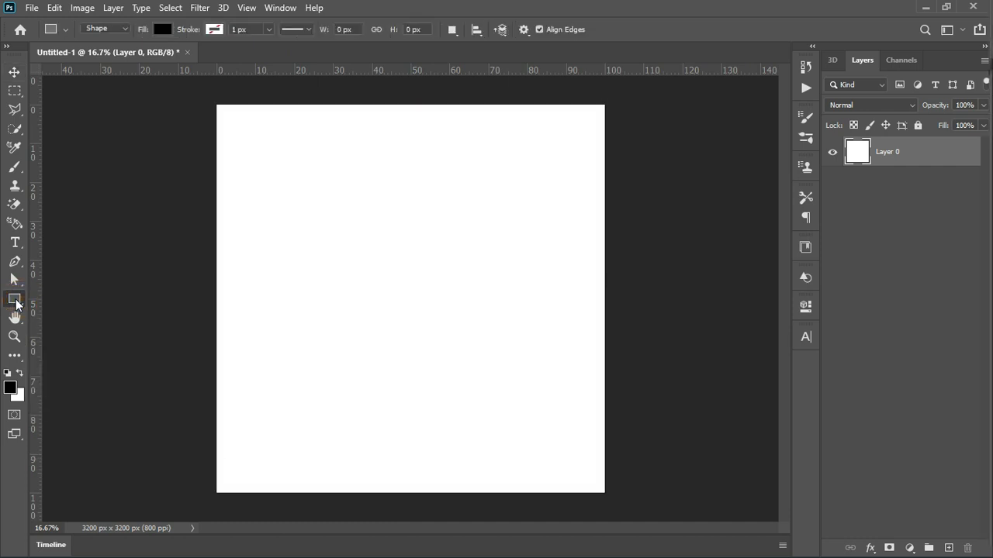
drag(270, 141, 565, 238)
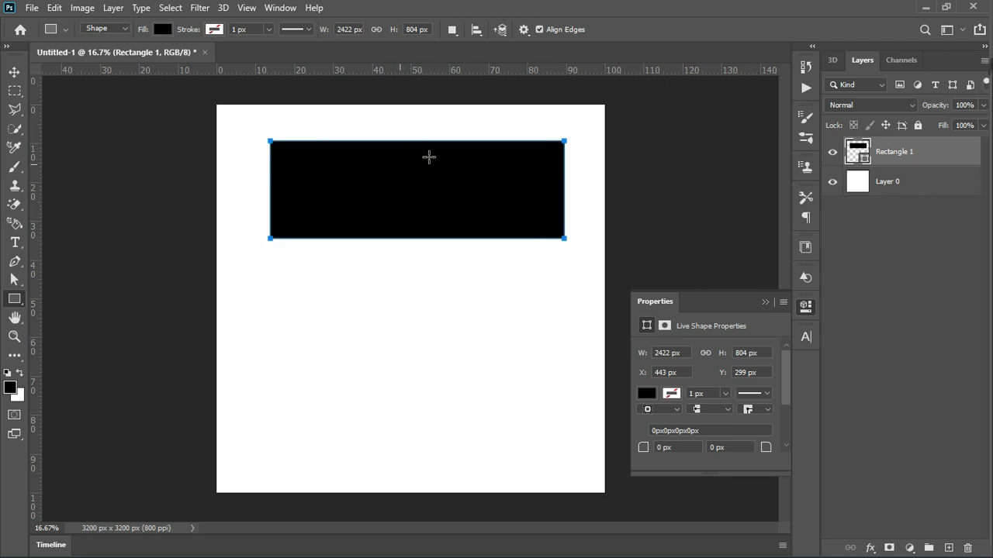
click(764, 302)
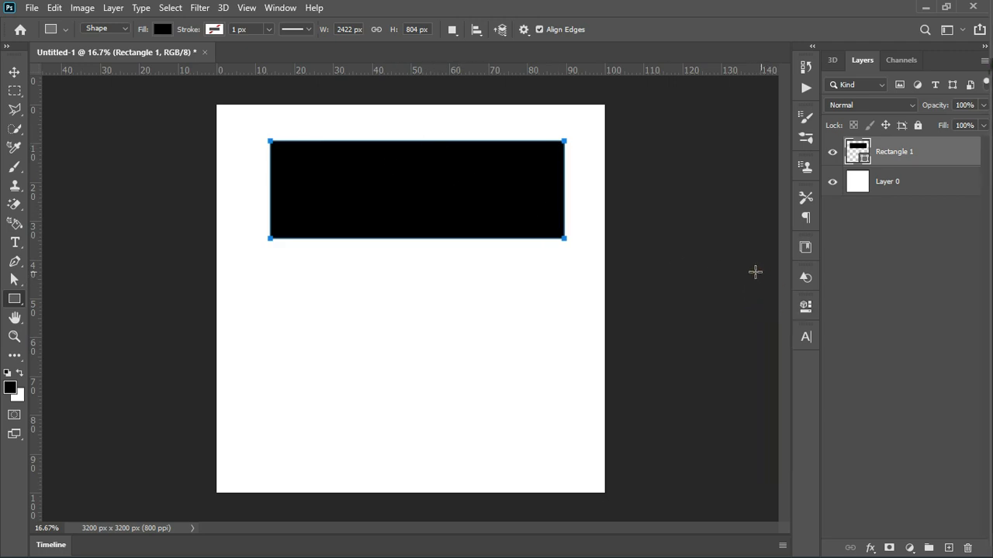
- Draw a black circle about 1330 by 1330 px on a new layer, below the rectangle on the canvas
right_click(19, 302)
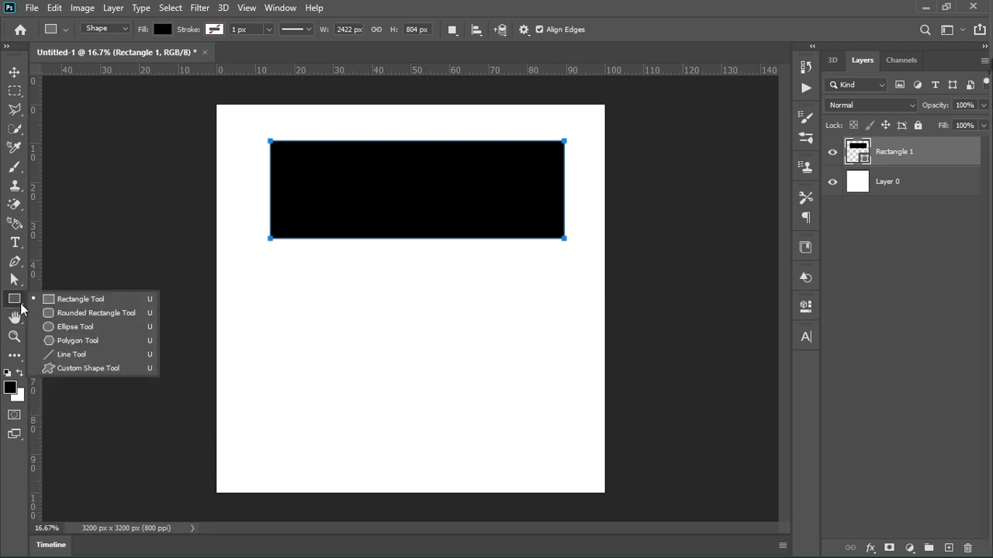
click(67, 325)
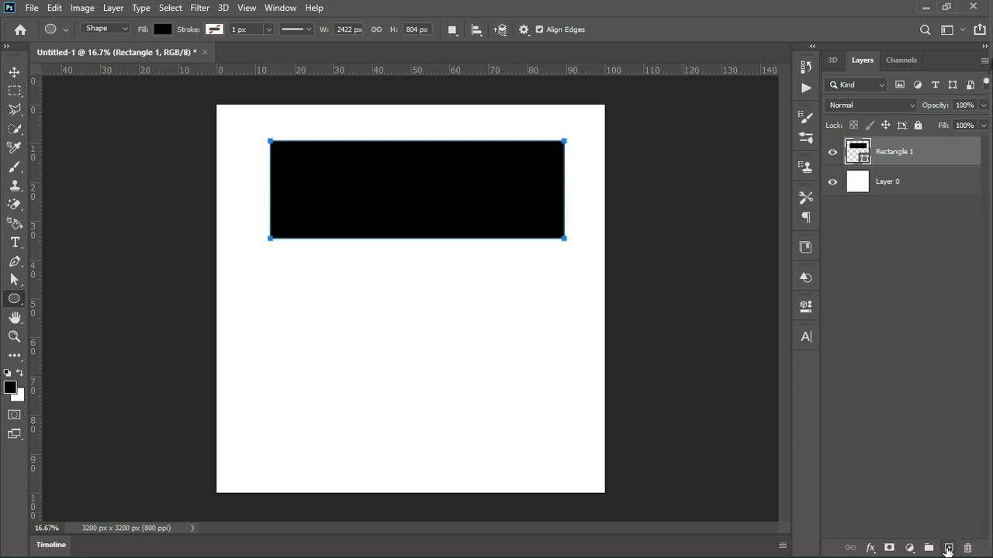
click(948, 548)
drag(268, 279, 802, 442)
key(shift)
key(shift)
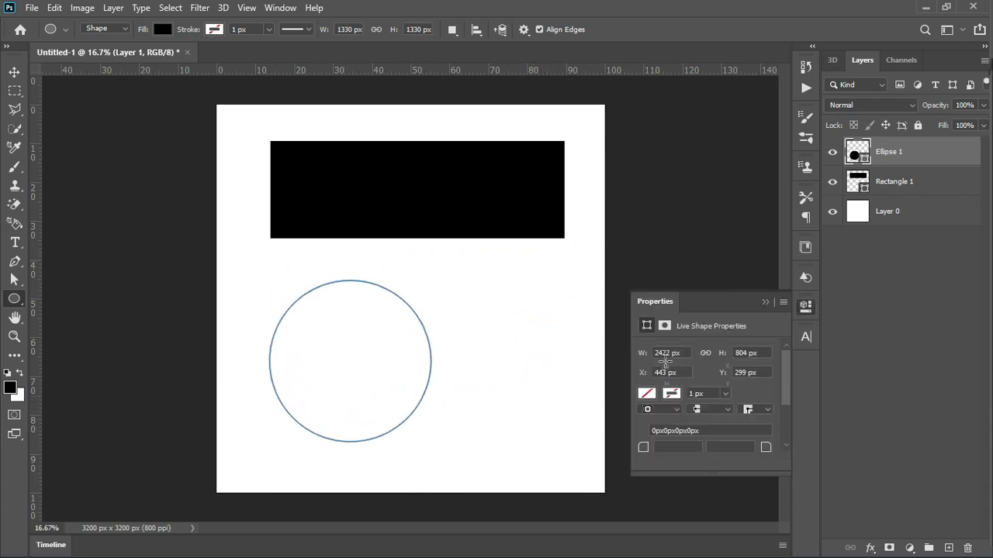
click(762, 302)
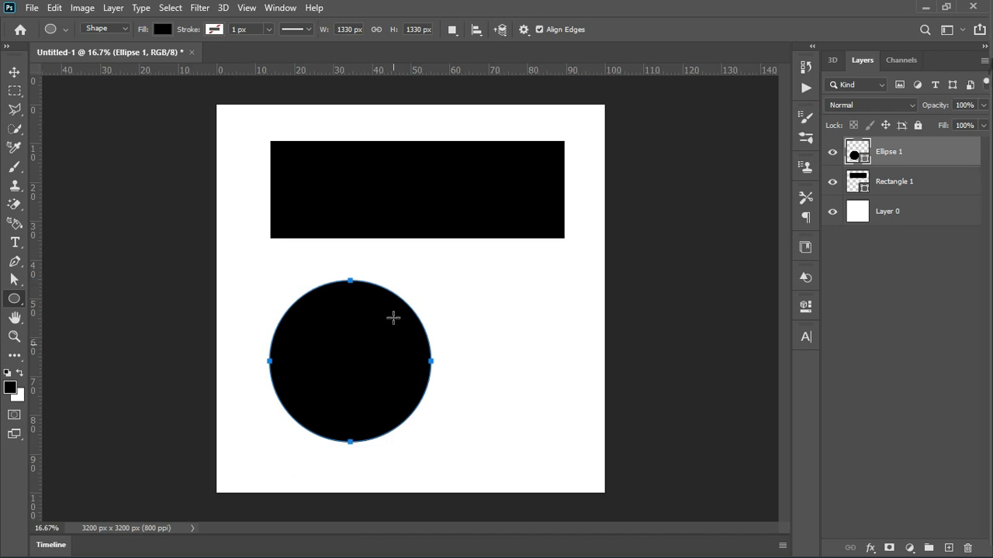
- Move the circle up toward the canvas center and change its fill color to blue 1327ef
click(14, 71)
drag(311, 355, 350, 335)
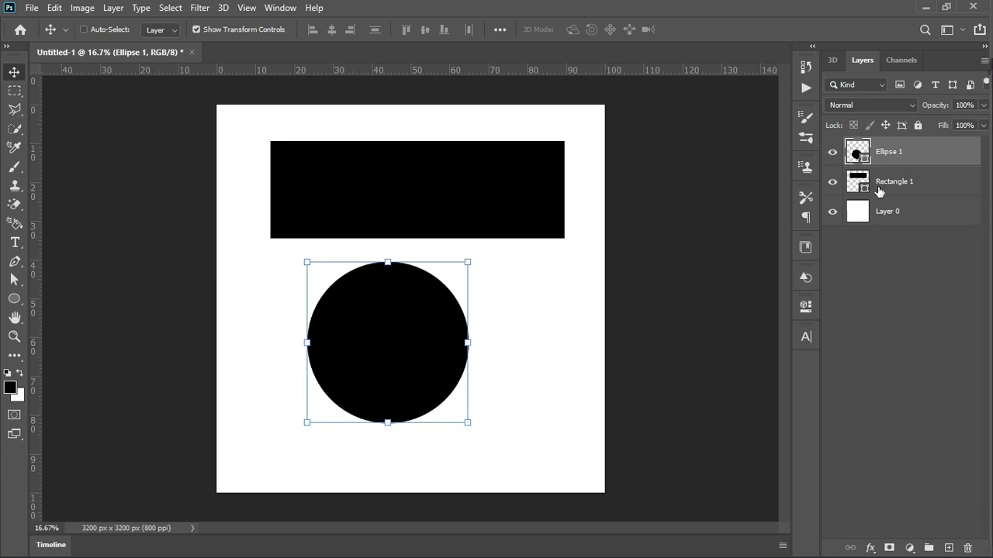
double_click(864, 158)
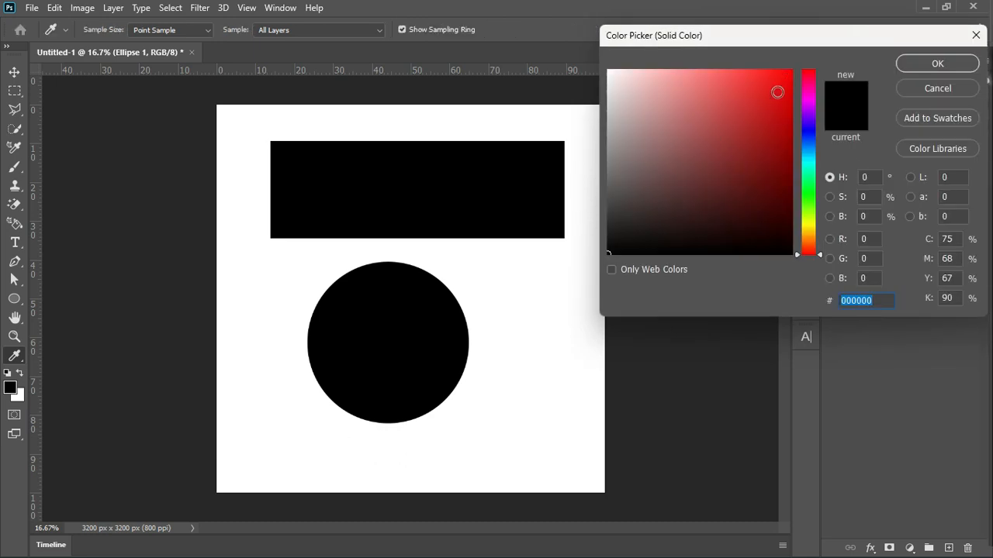
click(778, 80)
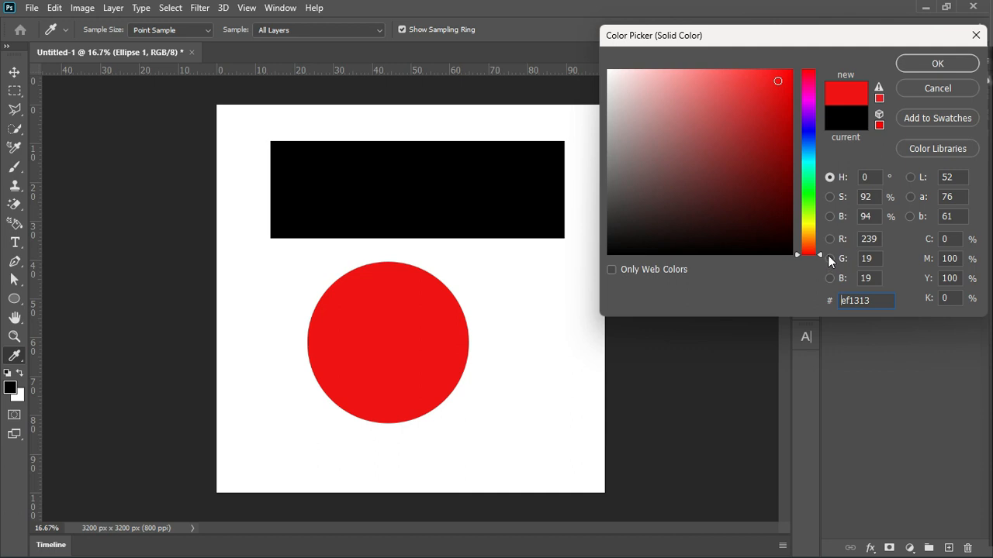
drag(820, 255, 811, 134)
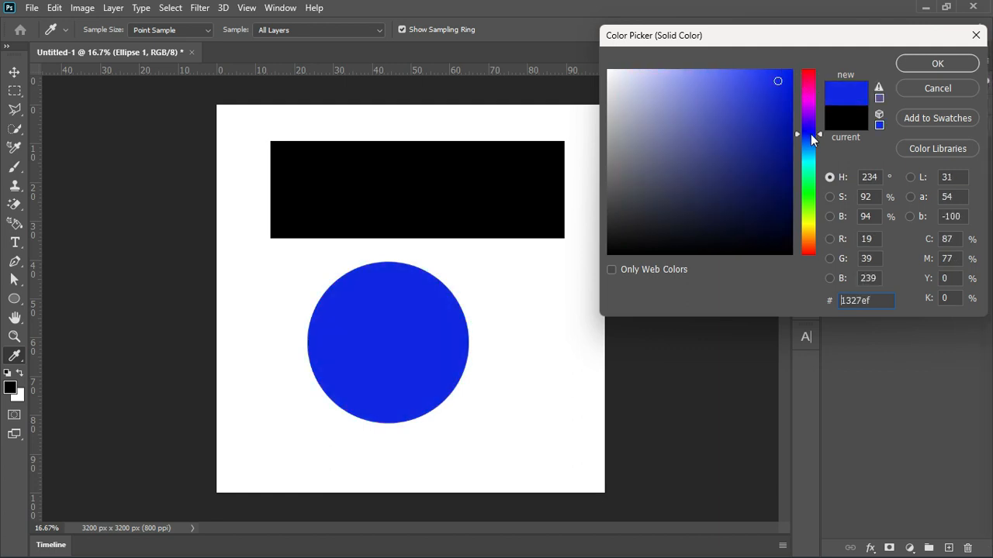
key(v)
click(940, 67)
- Move the blue circle over the black rectangle's left end and place the Ellipse 1 layer below Rectangle 1
drag(432, 326, 374, 353)
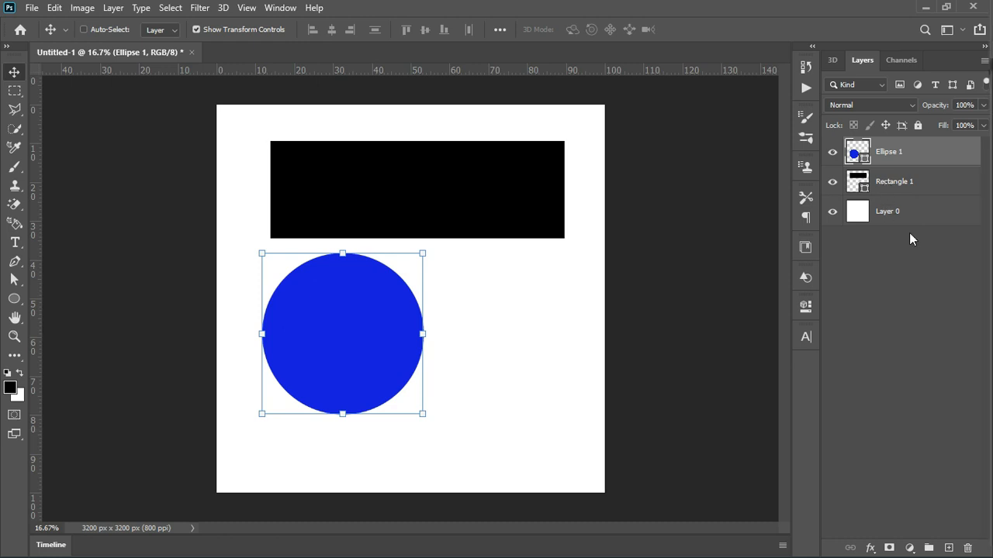
drag(356, 350, 337, 233)
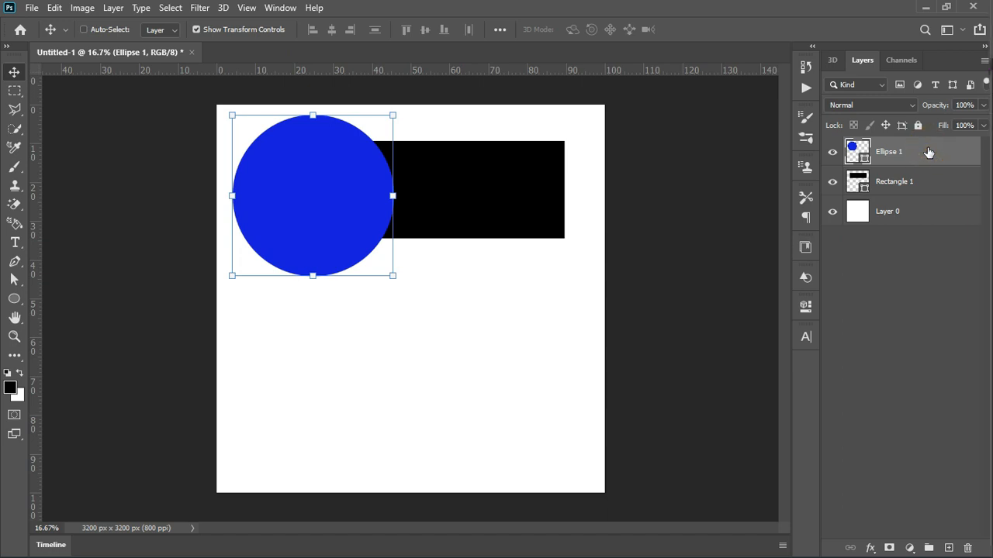
drag(927, 152, 930, 197)
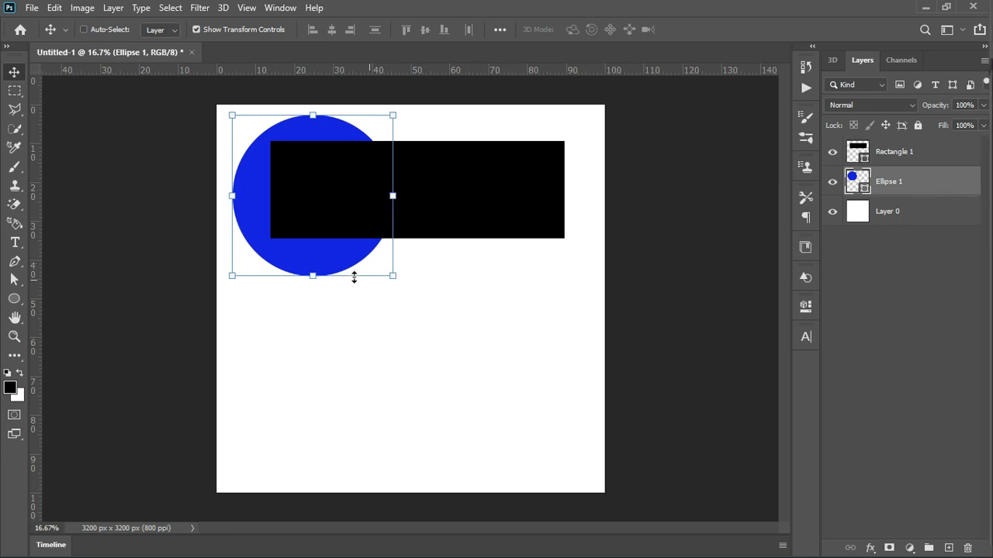
- Move the black rectangle right to the canvas edge and shift the blue circle slightly right behind it
click(917, 155)
drag(401, 214, 457, 220)
click(909, 187)
mouse_move(276, 204)
mouse_down()
mouse_move(286, 195)
mouse_move(285, 204)
mouse_up()
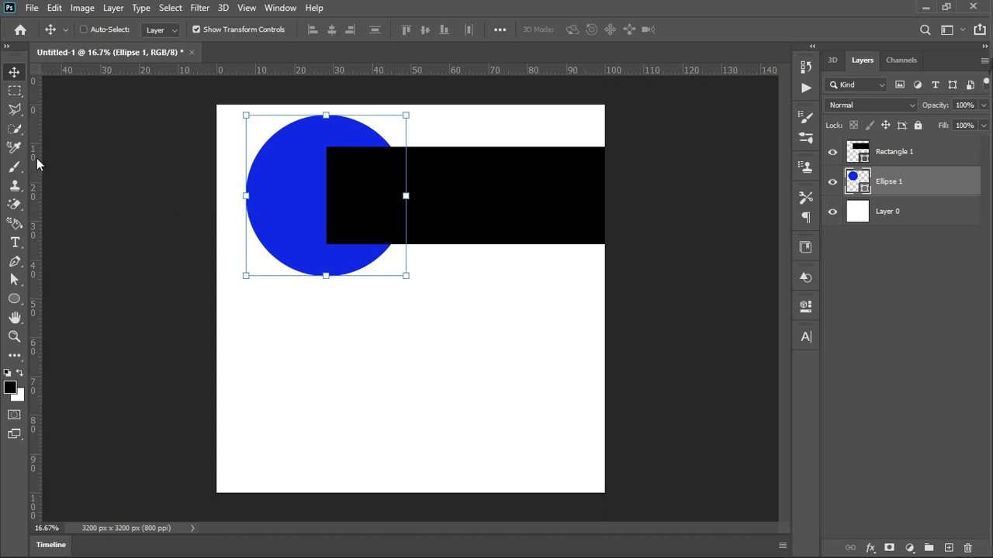
- Try rotating the blue circle by about 8.29 degrees and cancel the transform
click(13, 75)
drag(237, 155, 287, 171)
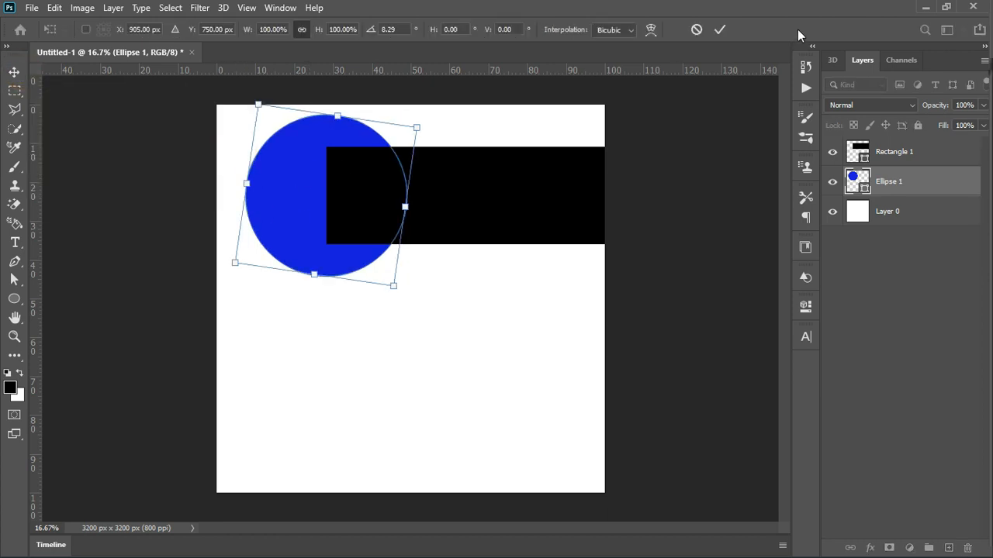
click(697, 30)
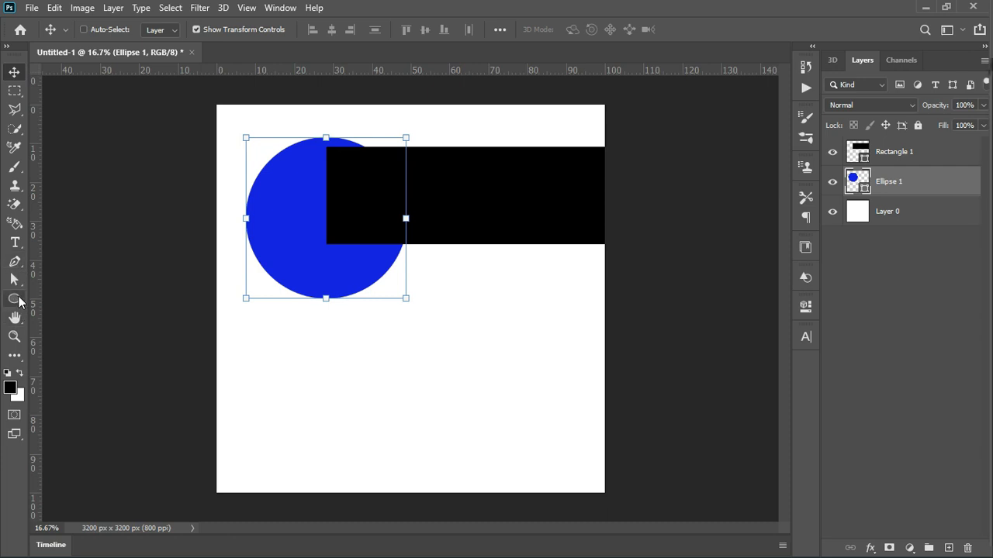
click(17, 301)
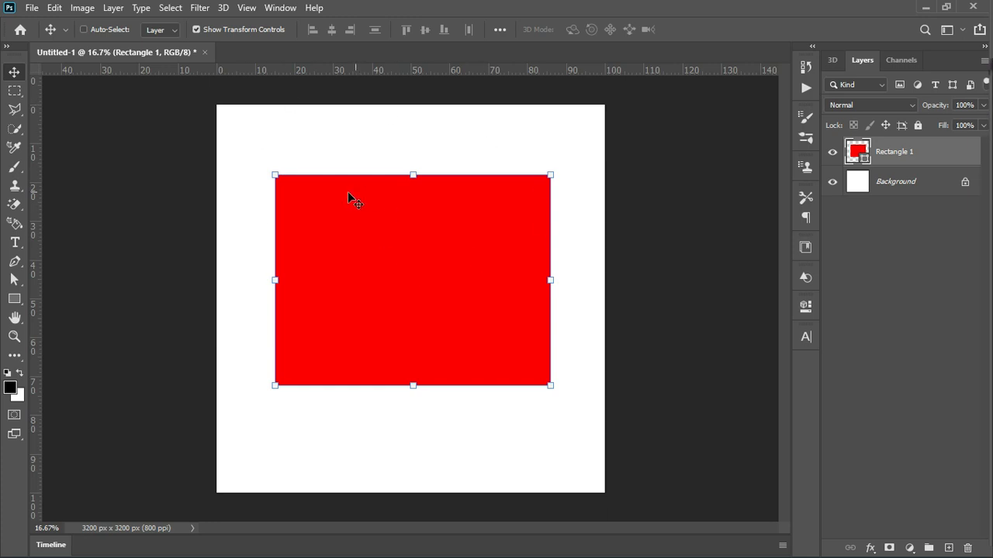
- Start saving the document as a new file in the GRAFIX folder and name it tut 1
click(31, 7)
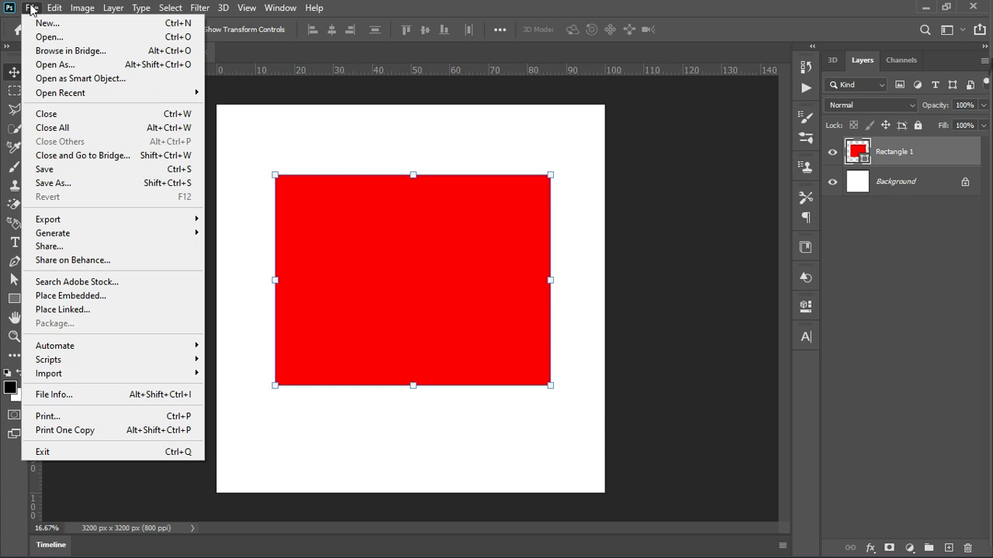
click(66, 183)
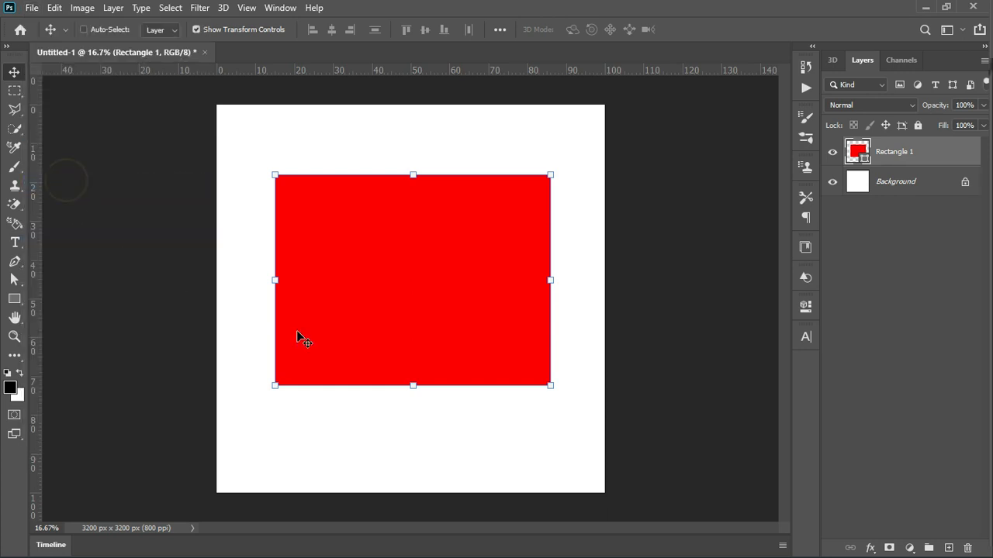
click(572, 412)
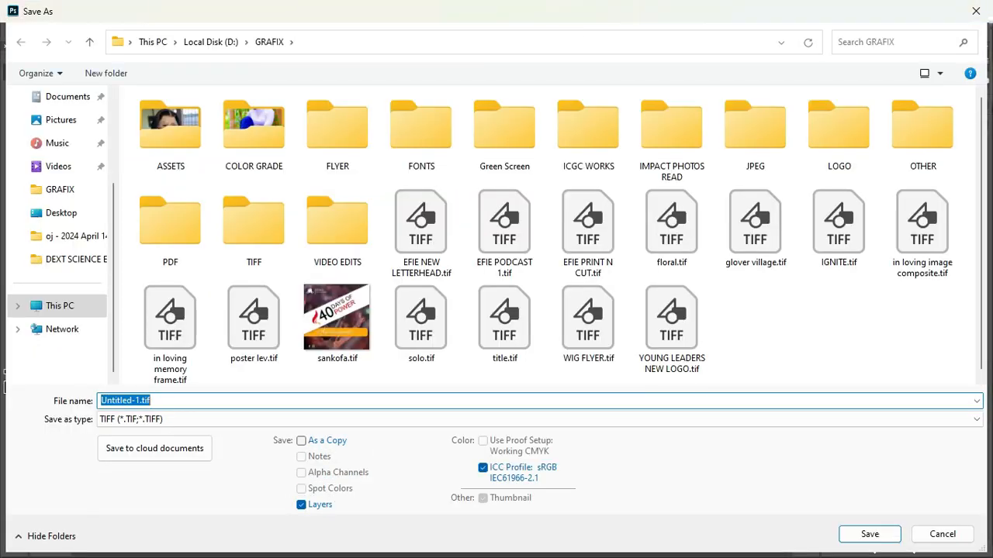
text(tut)
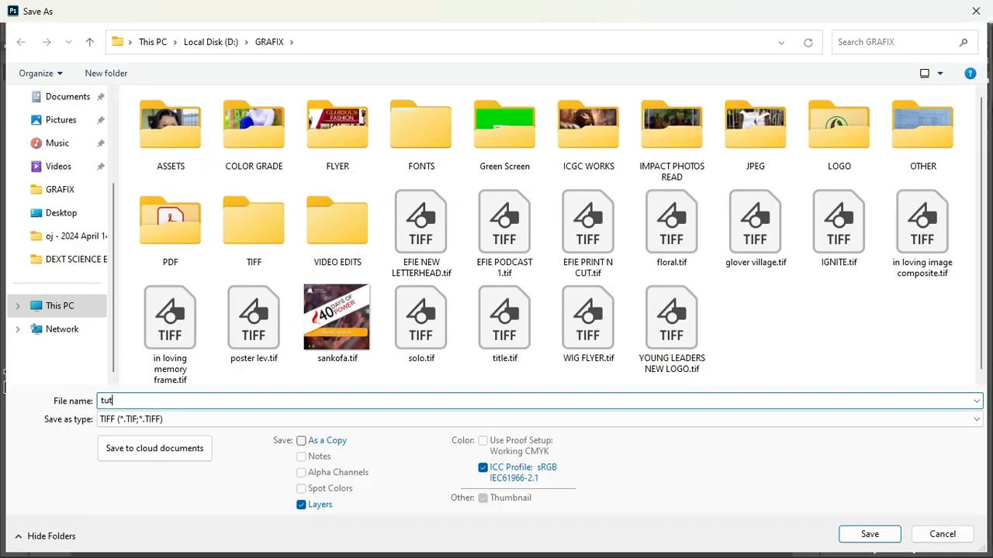
text( 1)
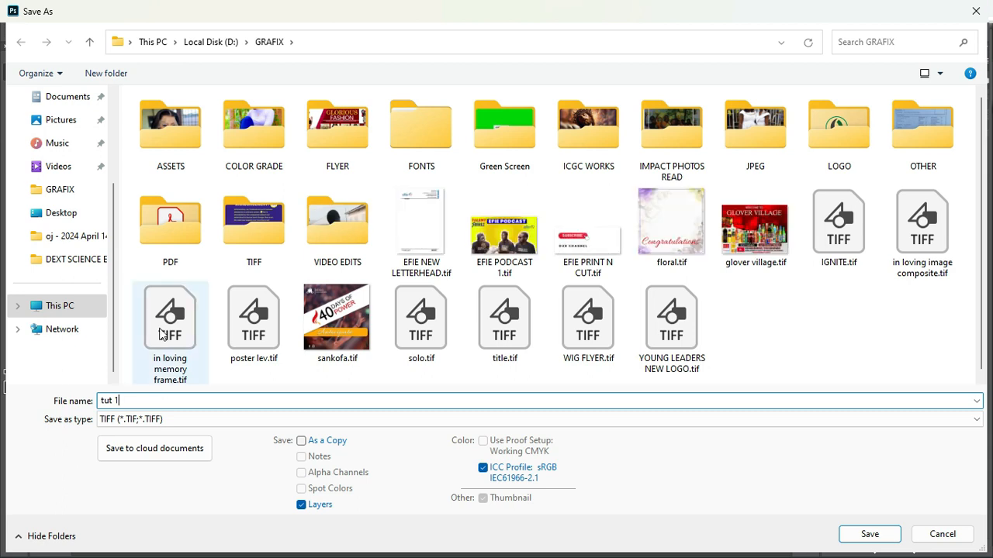
- Save the file in TIFF format with layers included, no image compression, interleaved pixel order, IBM PC byte order and RLE layer compression
click(112, 425)
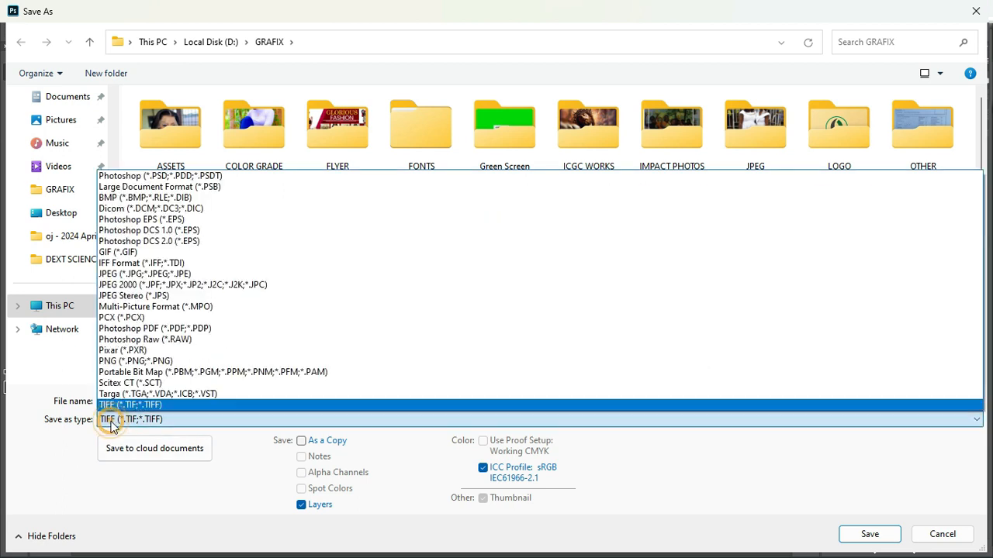
click(150, 425)
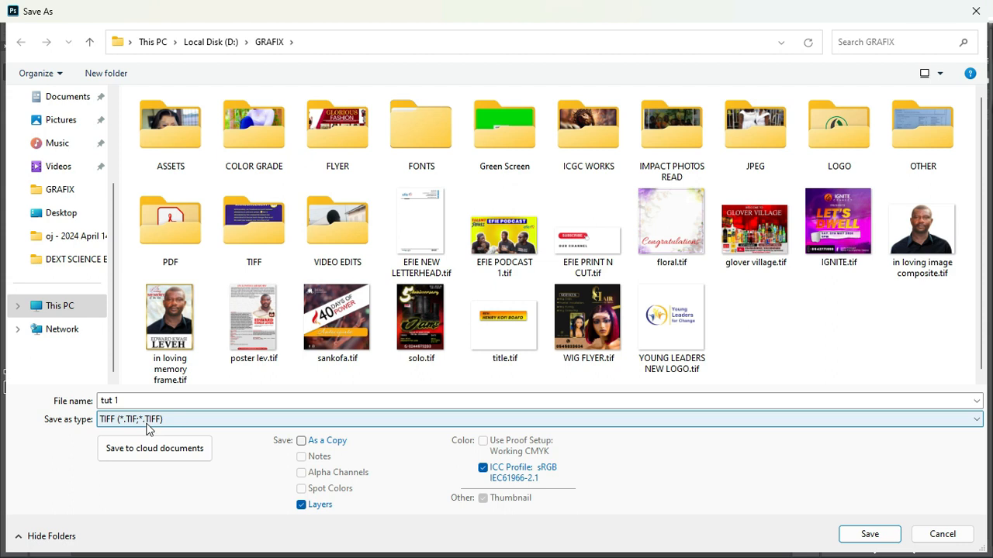
click(160, 421)
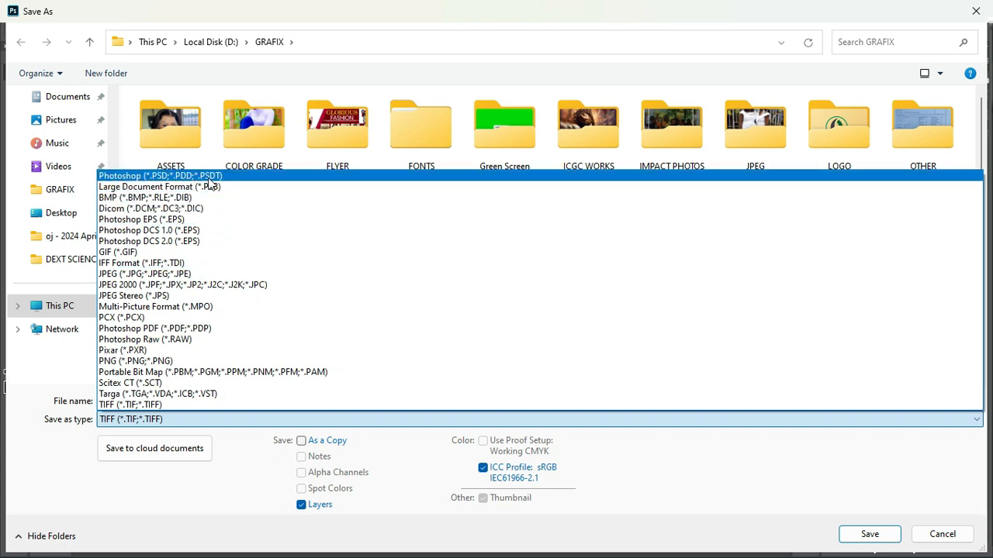
click(132, 425)
click(853, 538)
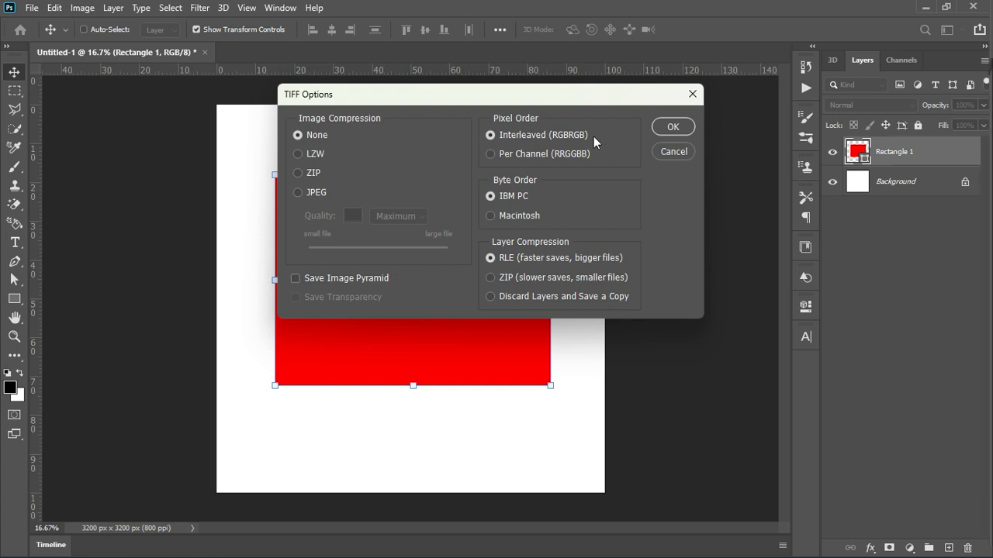
click(673, 127)
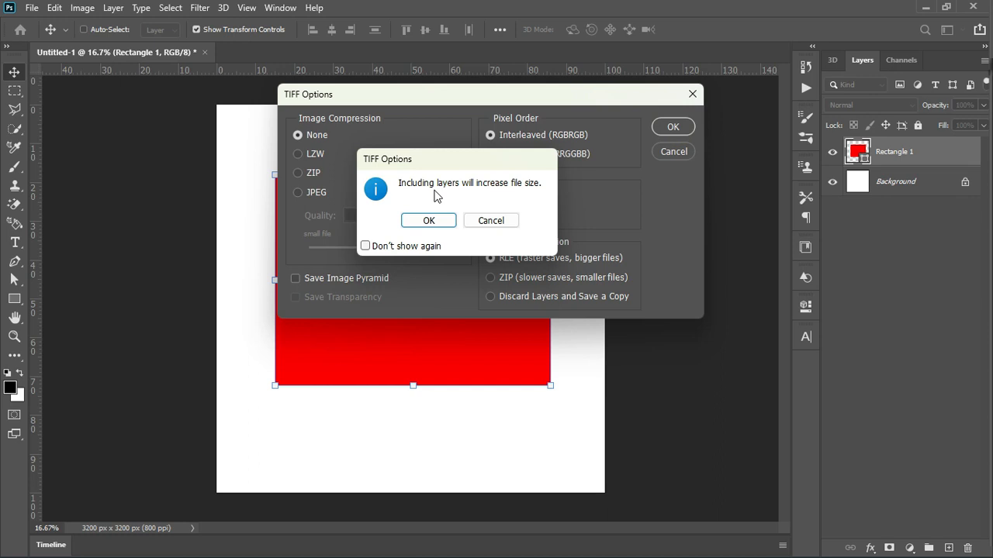
click(434, 222)
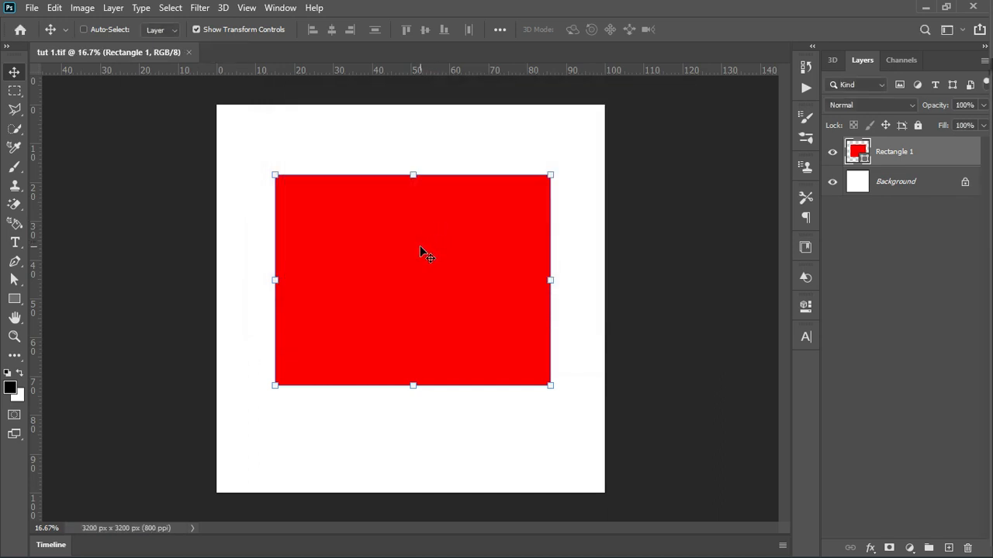
- Minimize the Photoshop window
click(921, 7)
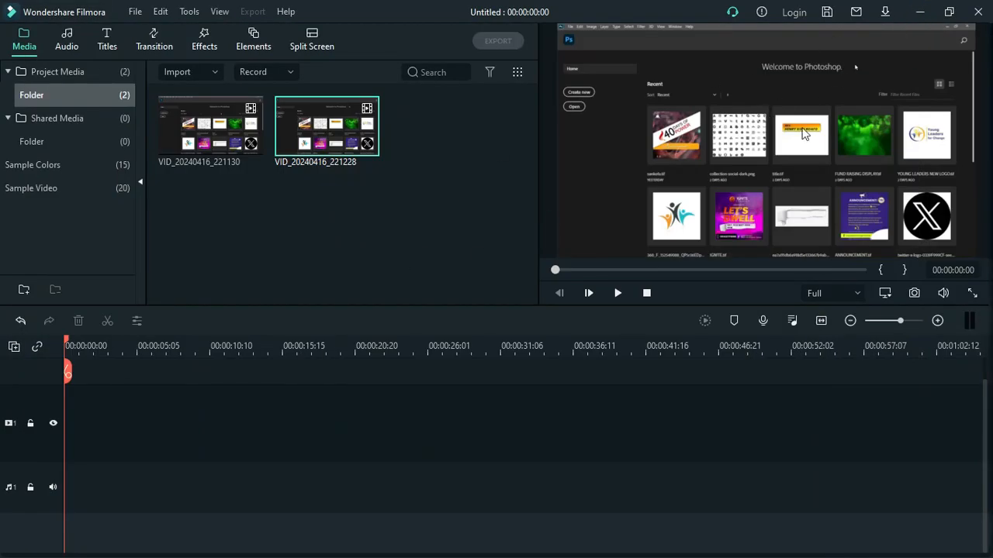